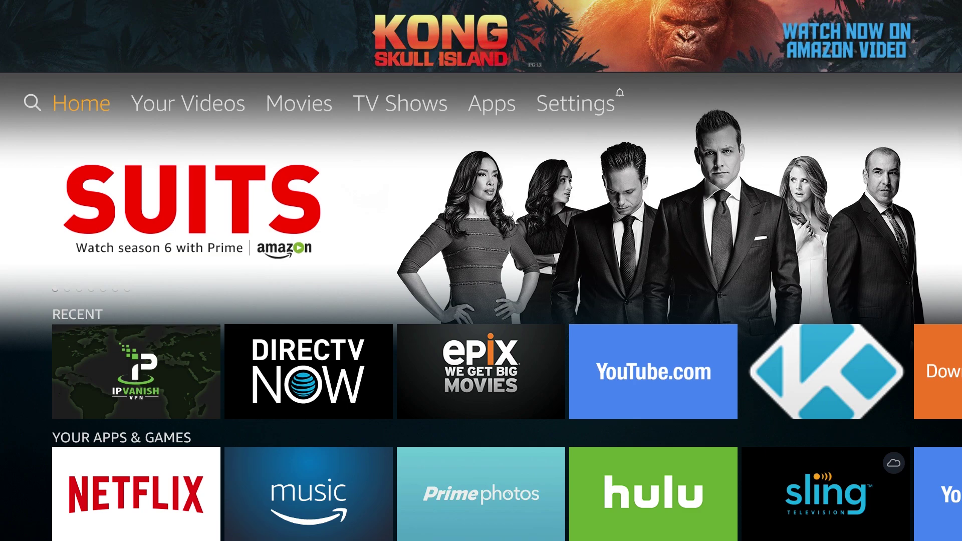
- Confirm ADB debugging and Apps from Unknown Sources are on in Device > Developer options, then go Home
key("Right")
key("Right")
key("Right")
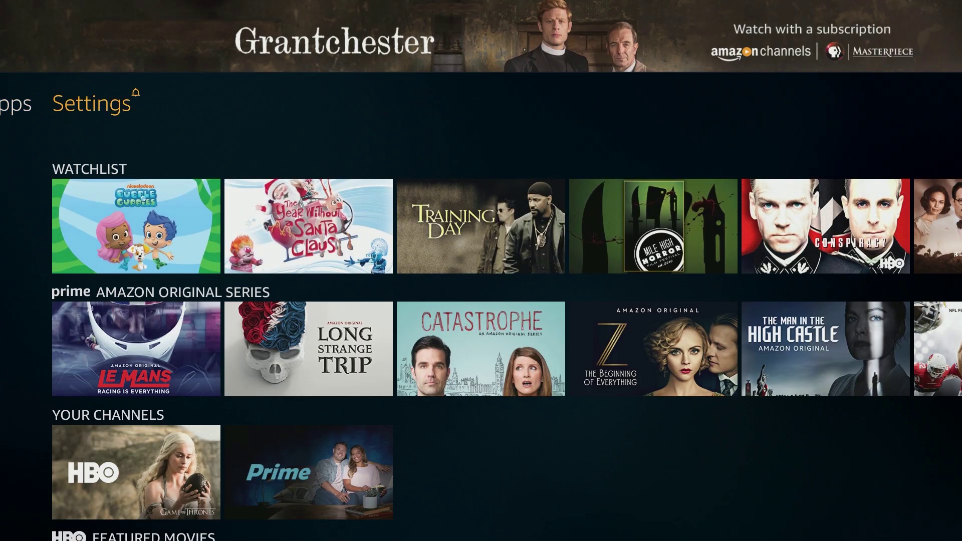
key("Down")
key("Right")
key("Right")
key("Right")
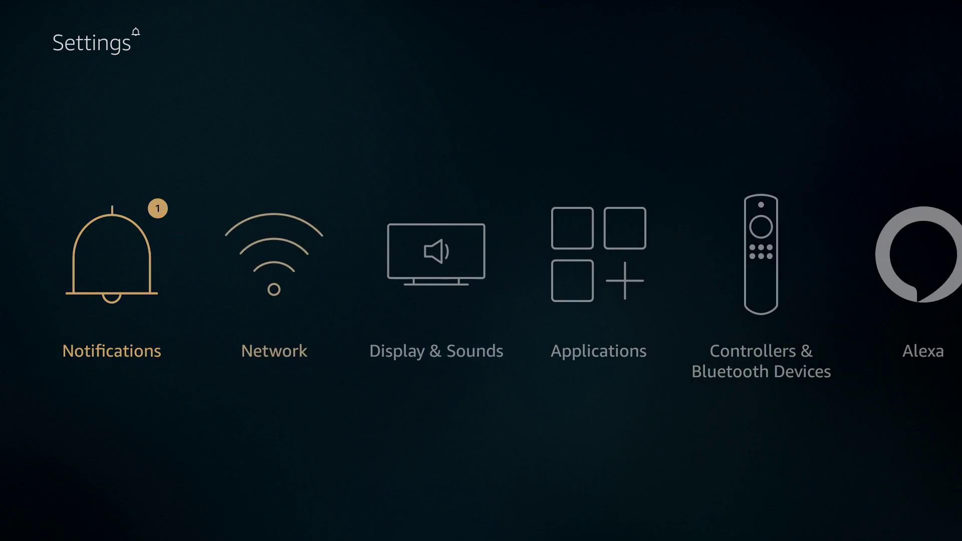
key("Right")
key("Right")
key("Right")
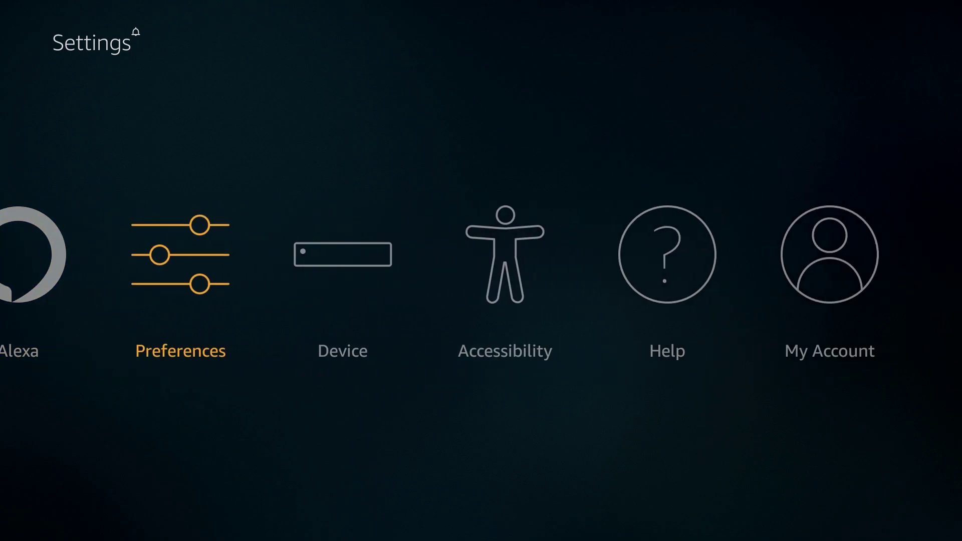
key("Return")
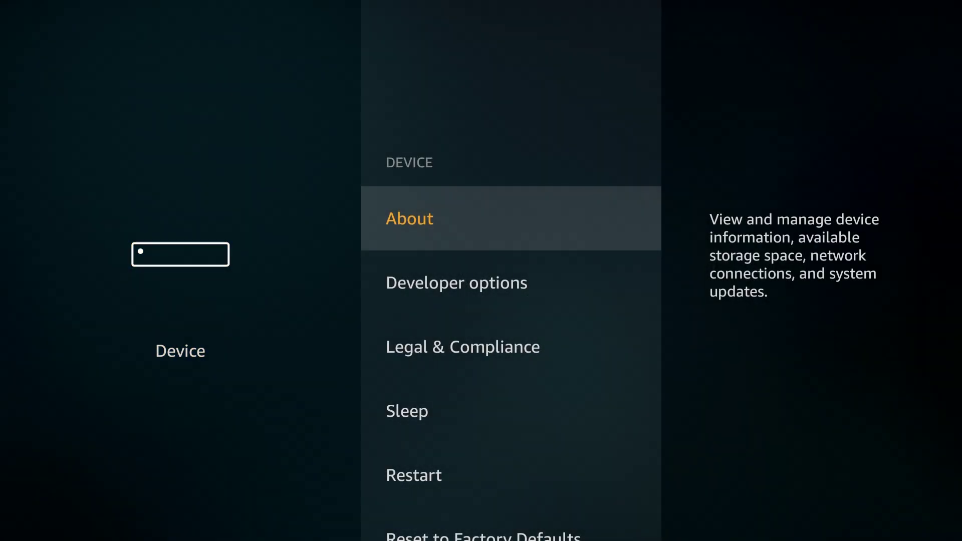
key("Down")
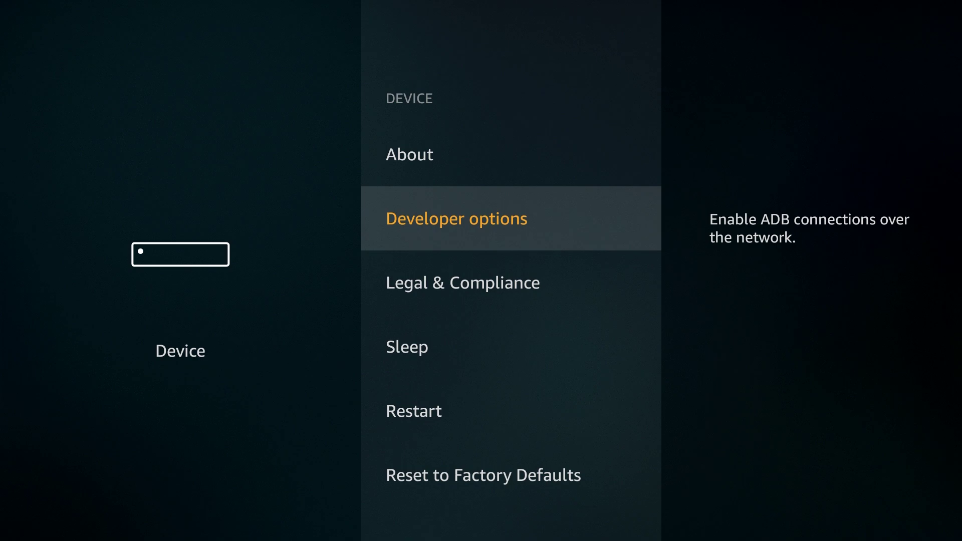
key("Return")
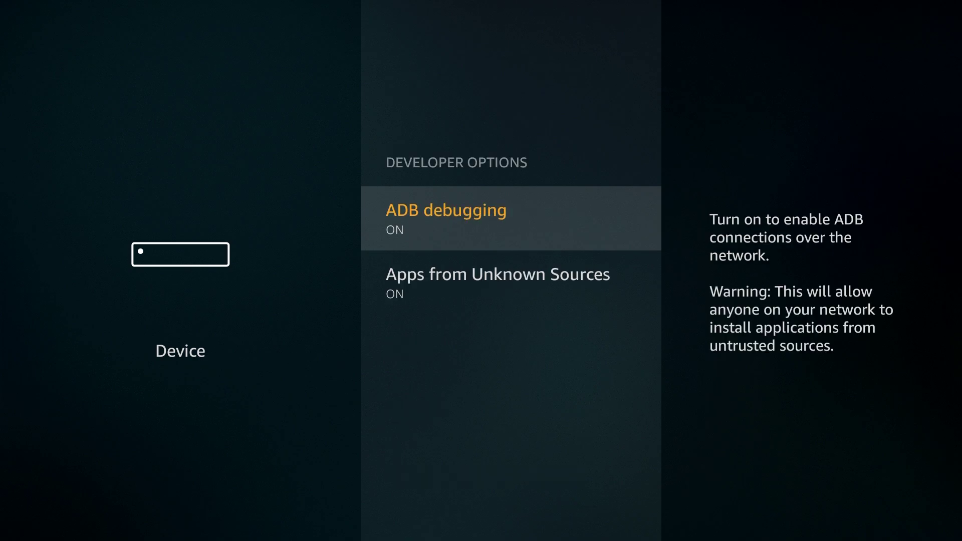
key("Escape")
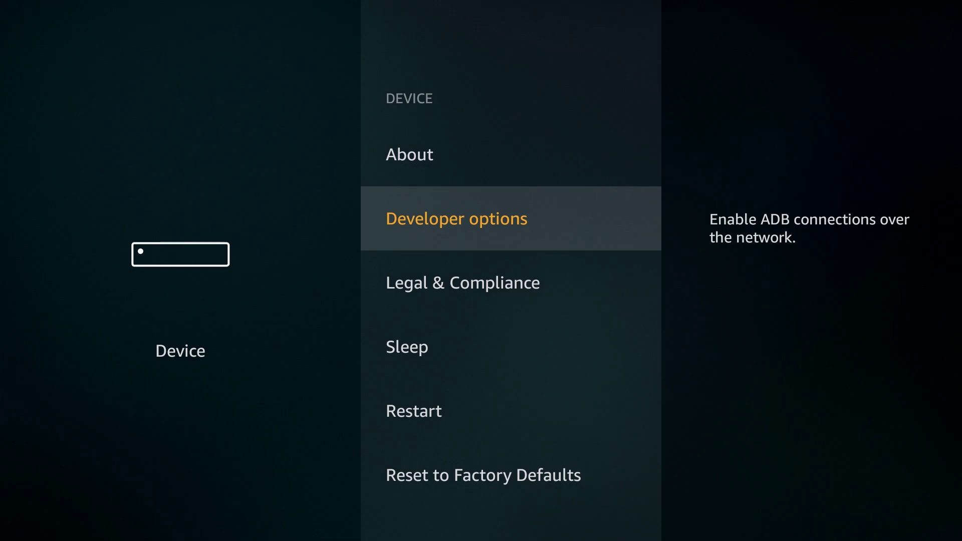
key("Home")
- Search Fire TV for 'Downloader' and pick the Downloader suggestion
key("Left")
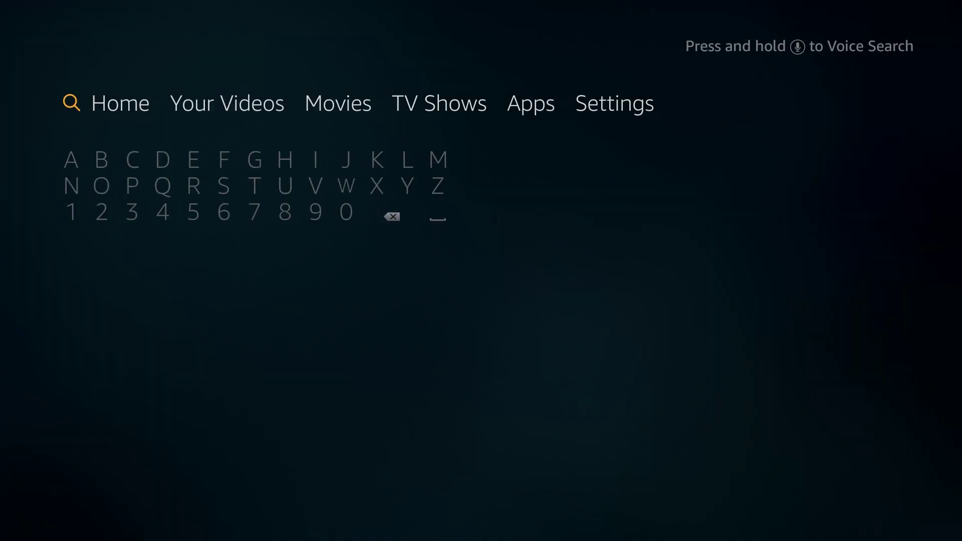
key("Down")
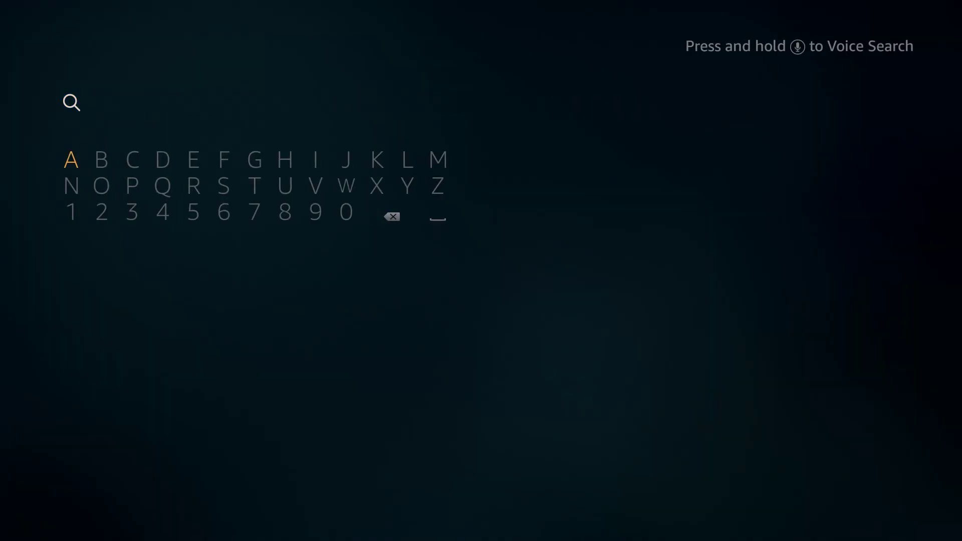
type("Dow")
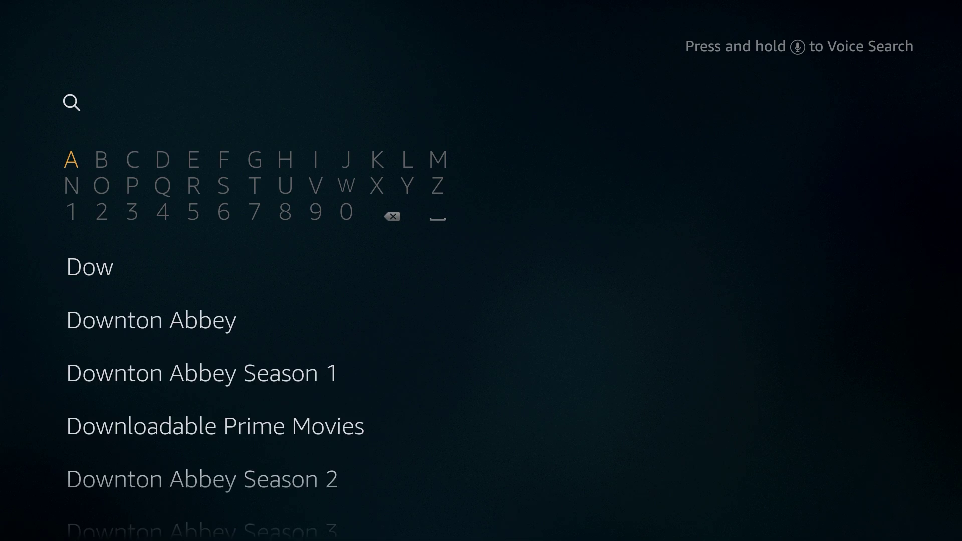
type("nloader")
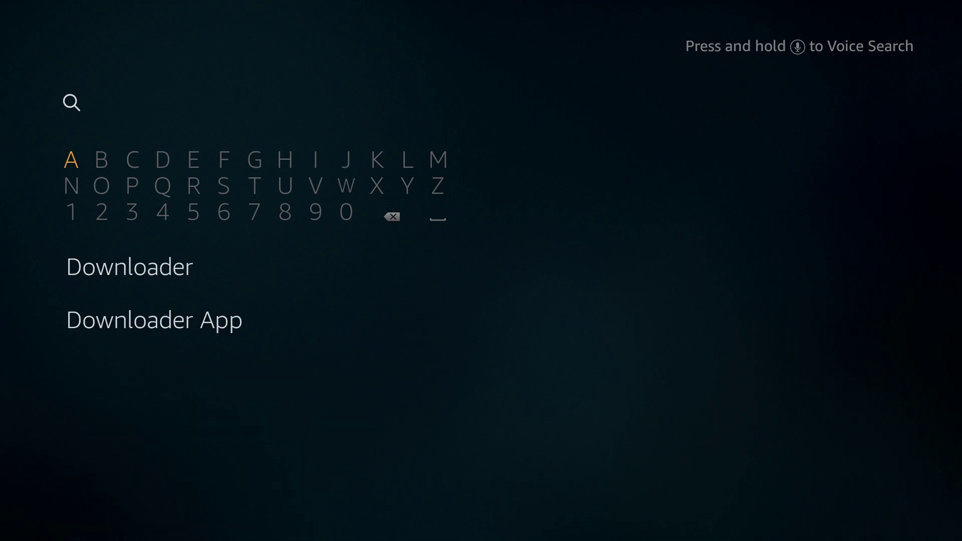
key("Down")
key("Down")
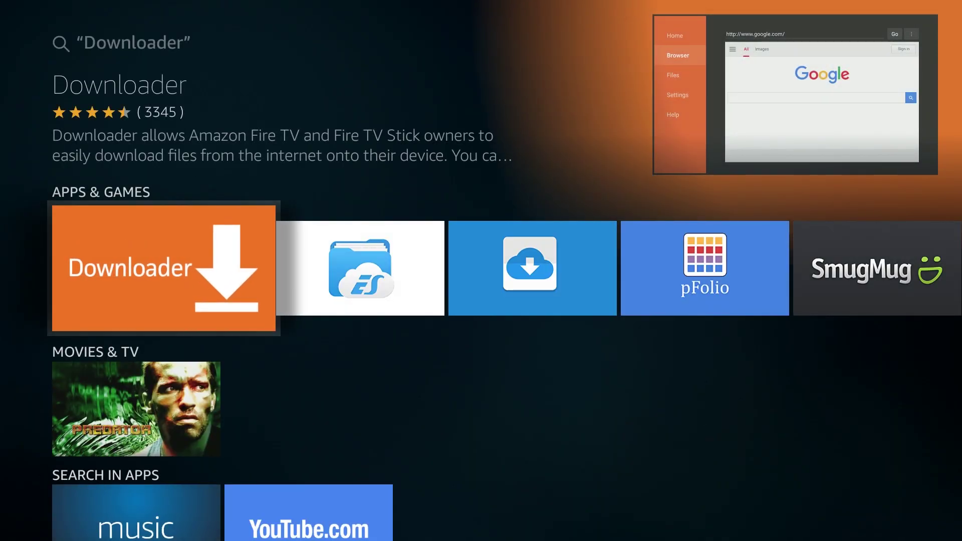
- Launch Downloader, dismiss its notices, and load the AFTVnews page in its Browser section
key("Return")
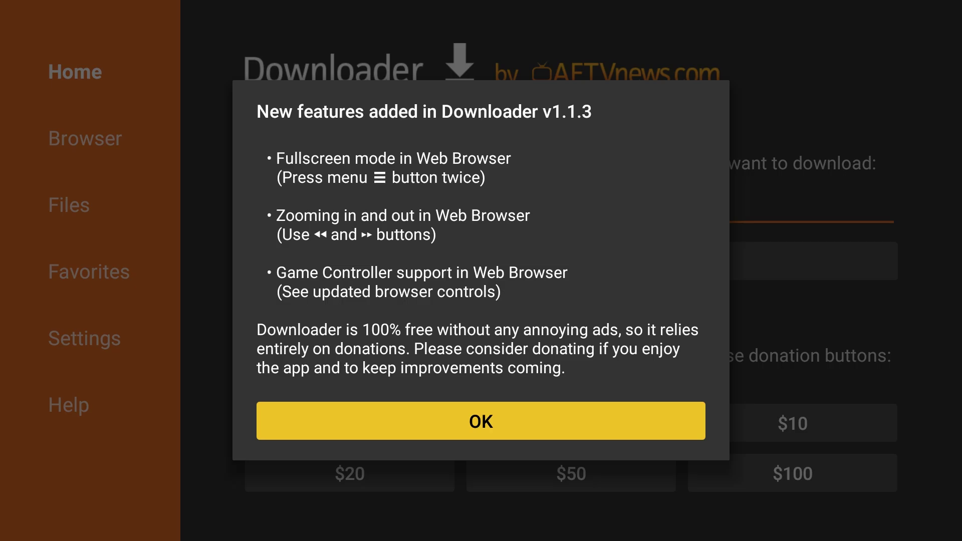
key("Return")
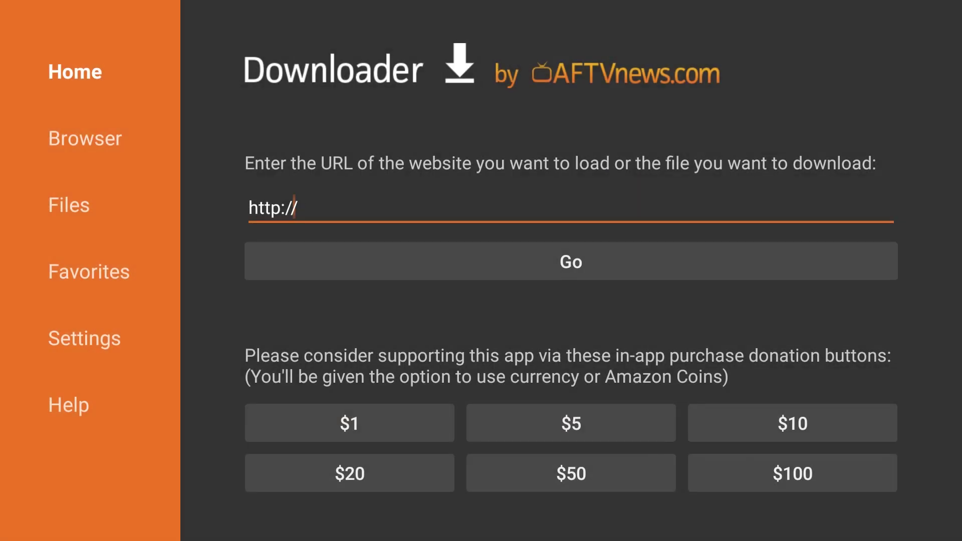
left_click(285, 207)
key("Left")
key("Left")
key("Left")
key("Up")
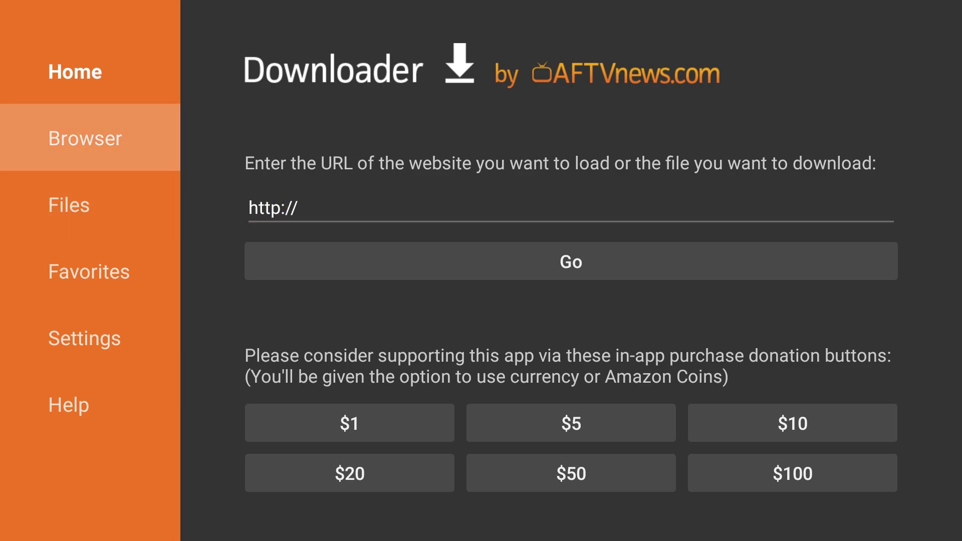
key("Return")
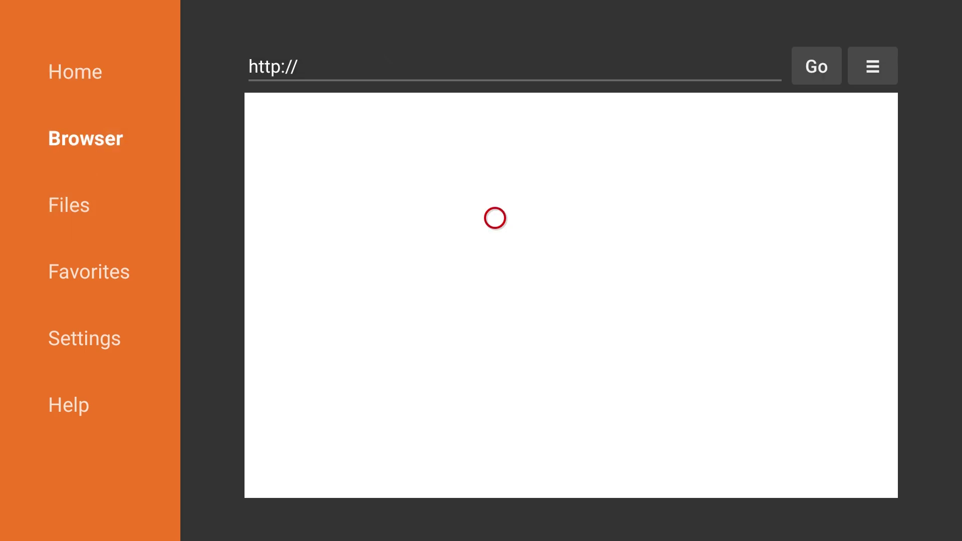
key("Return")
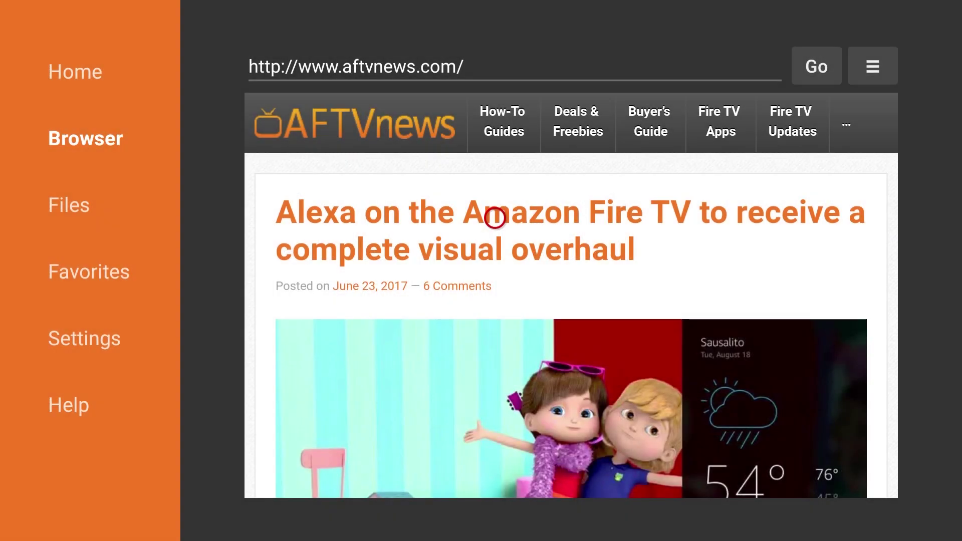
key("Up")
key("Up")
key("Up")
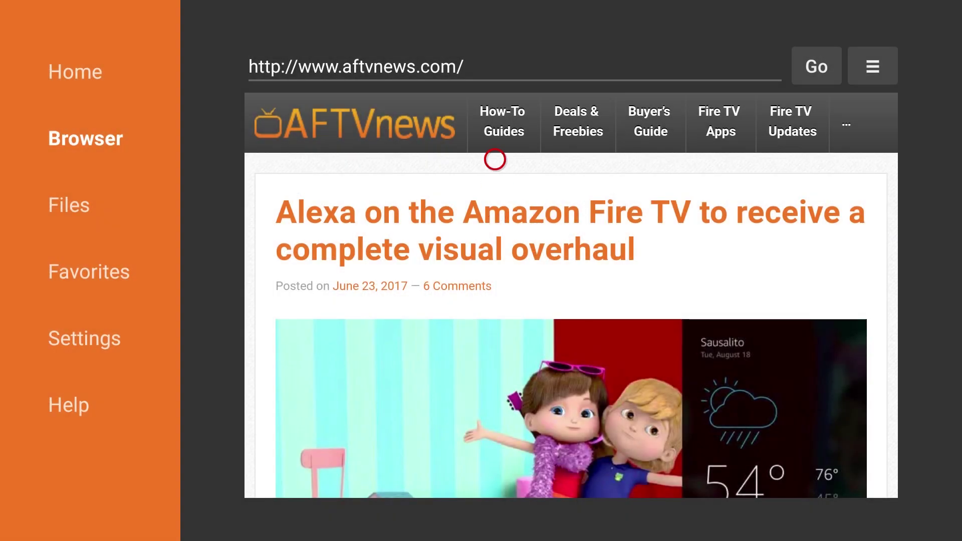
- Replace the URL with terrariumtv.com and download Terrarium TV 1.6.4 (14.8 MB)
key("Return")
key("BackSpace")
key("BackSpace")
key("BackSpace")
key("BackSpace")
key("BackSpace")
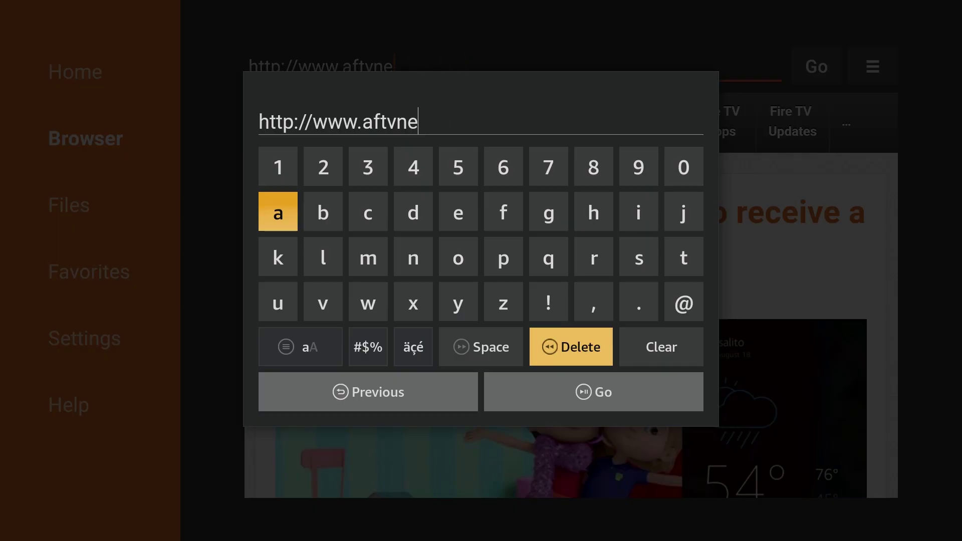
key("Left")
type("terrariumtv.com")
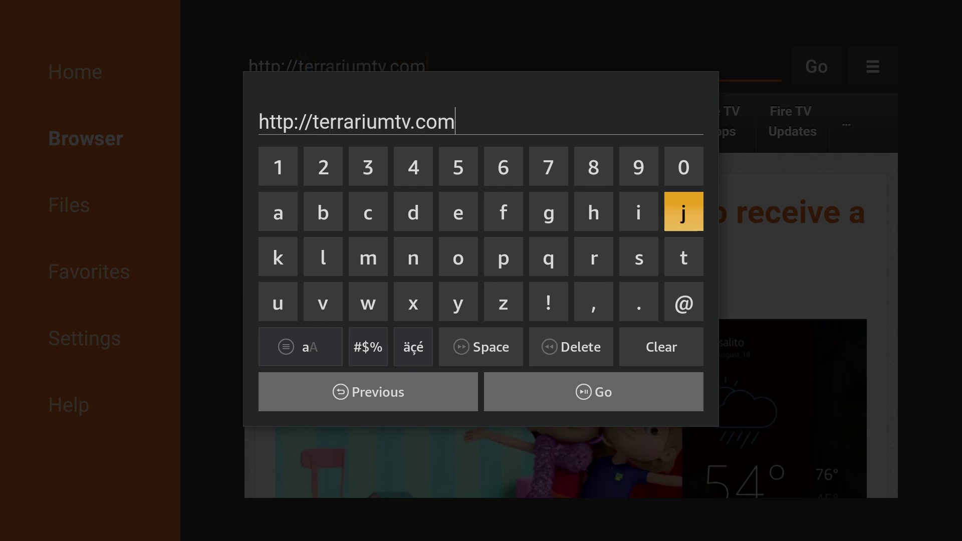
key("Return")
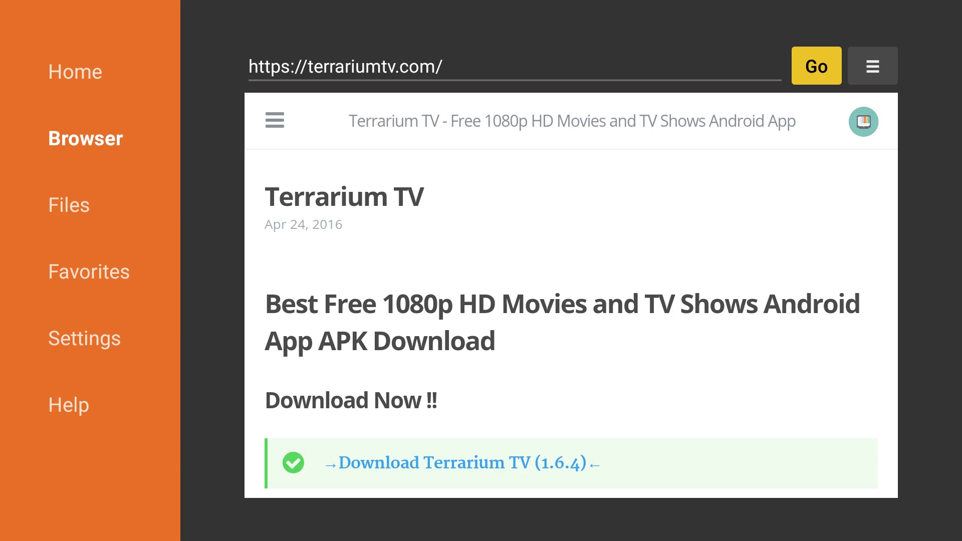
key("Down")
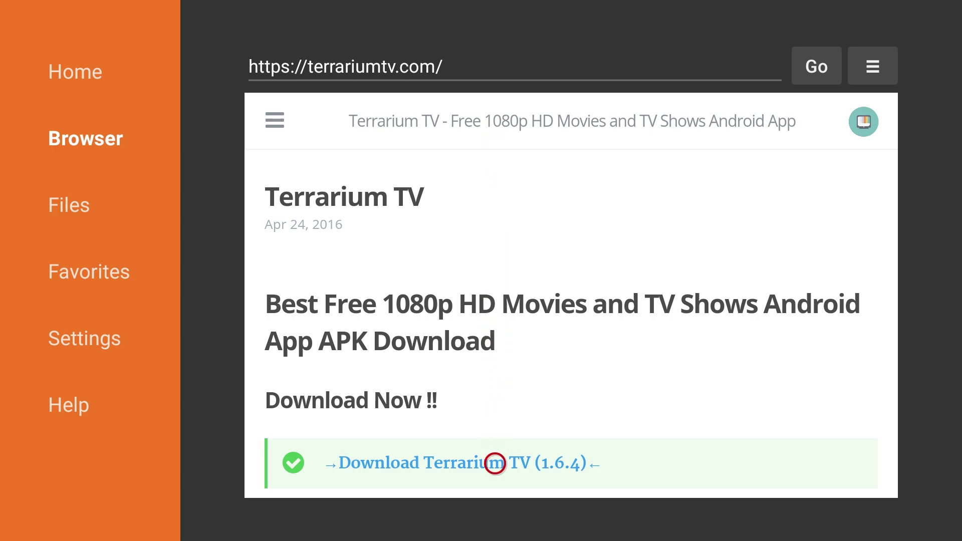
left_click(494, 464)
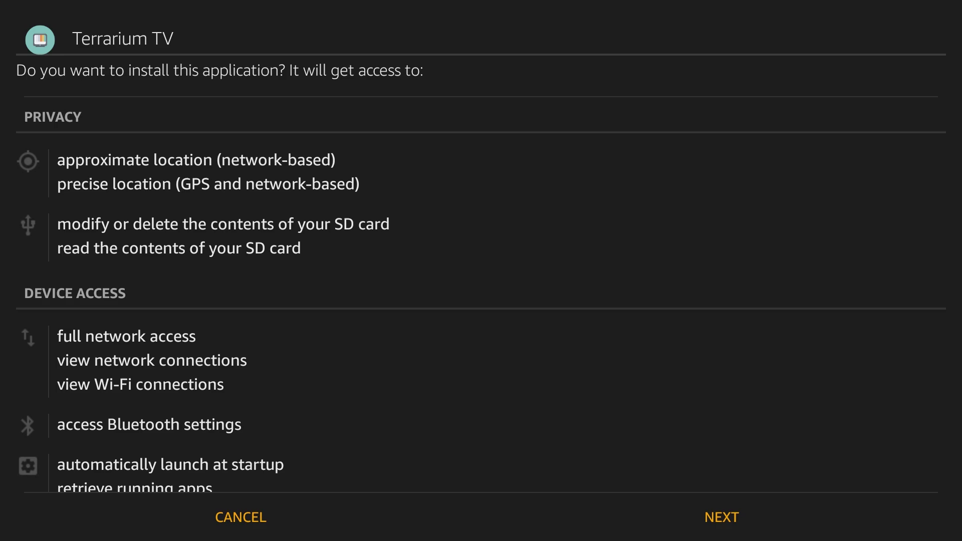
- Review Terrarium TV's permissions, install it, and return to Downloader's download dialog
key("Down")
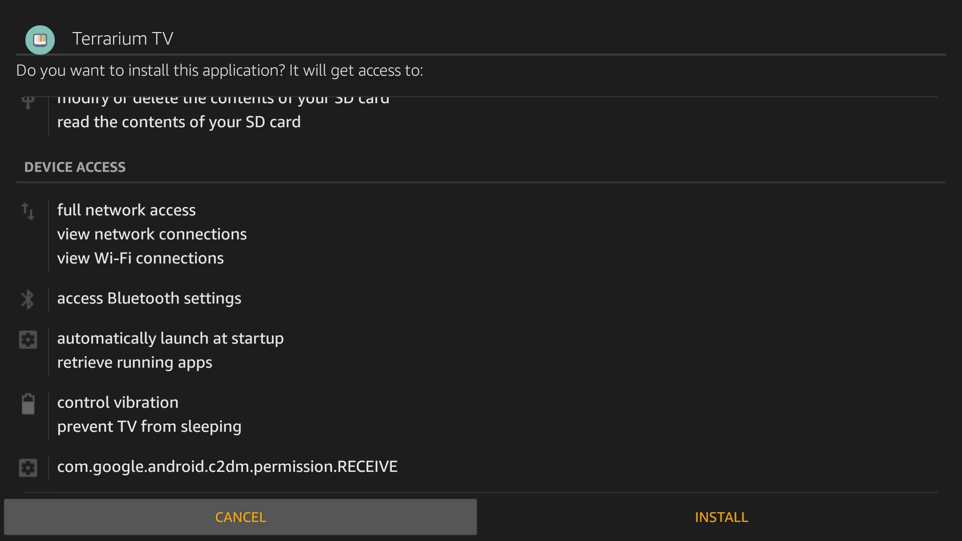
key("Right")
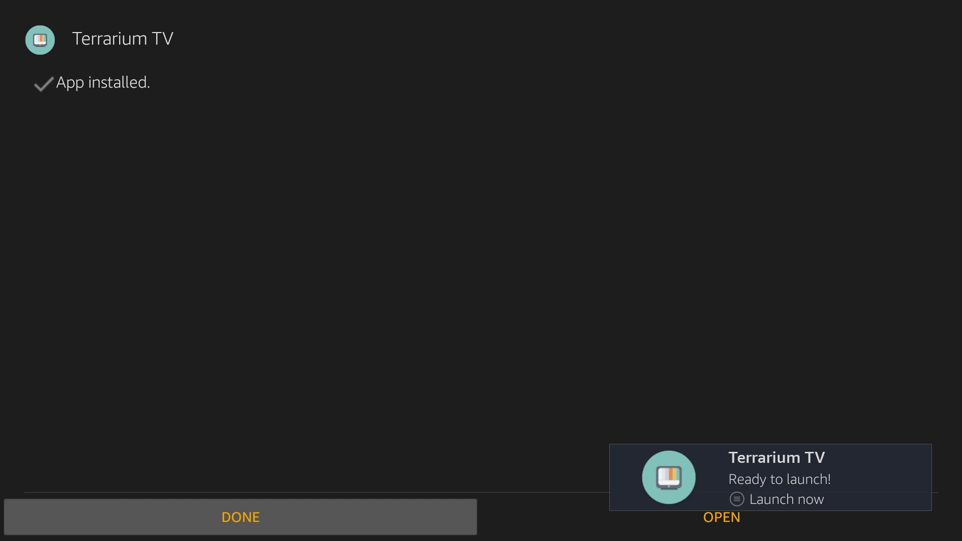
key("Return")
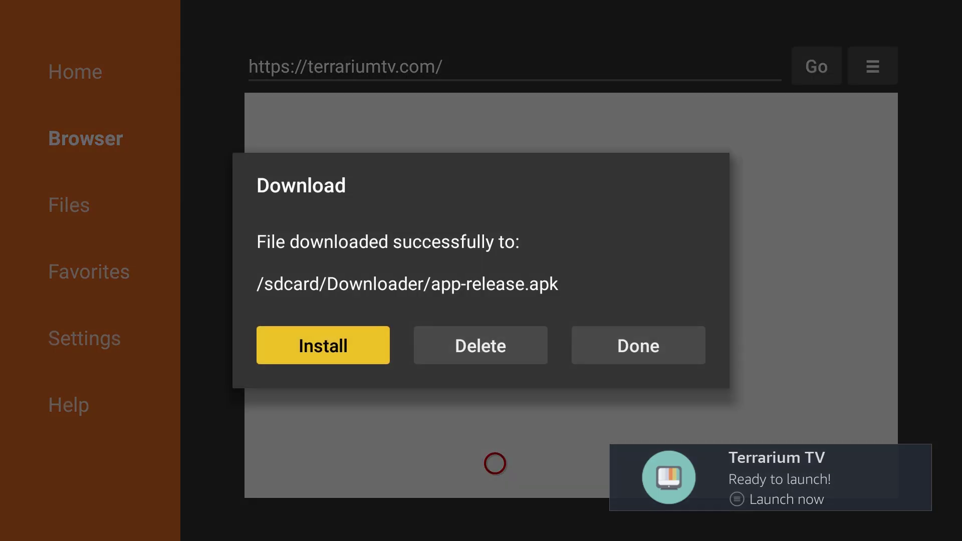
- Delete the app-release.apk installer from Downloader and leave for the Fire TV home screen
key("Right")
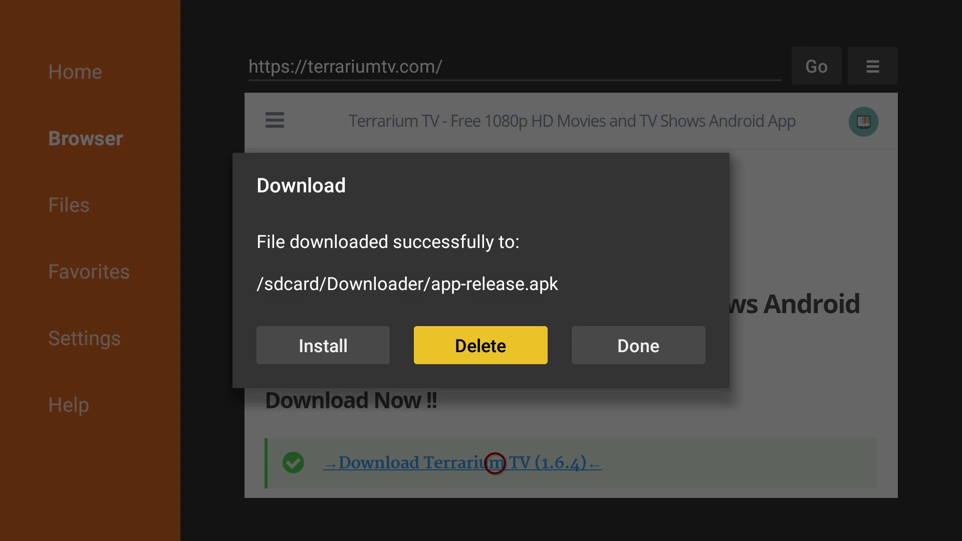
key("Return")
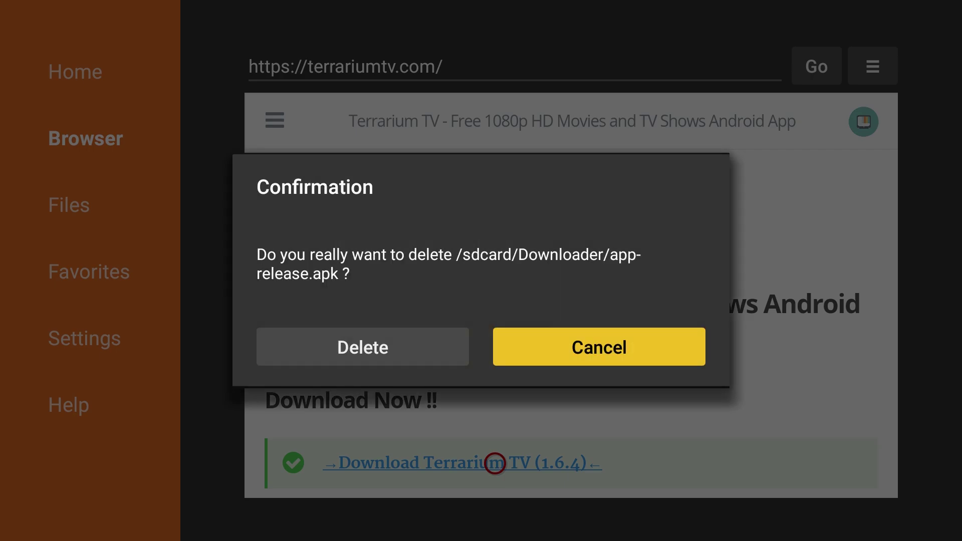
key("Left")
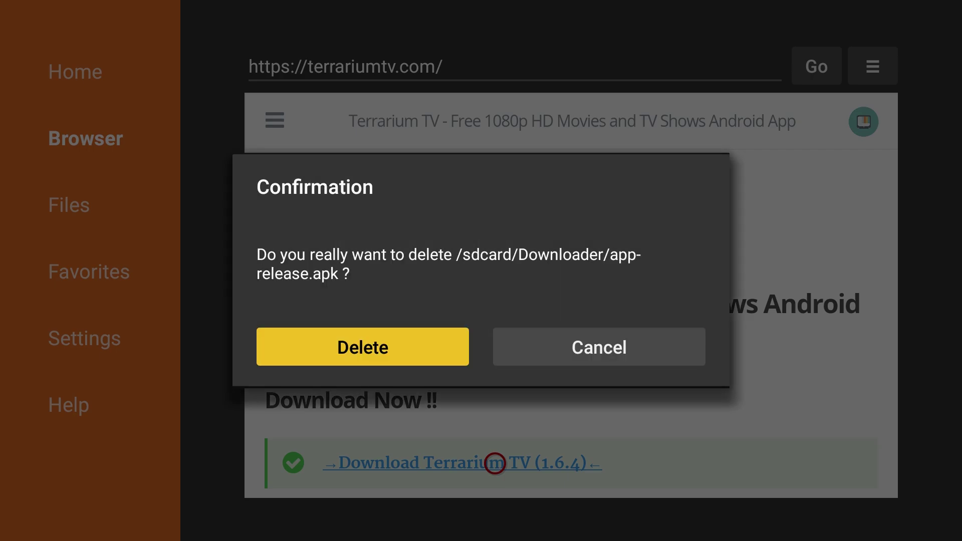
key("Return")
key("Home")
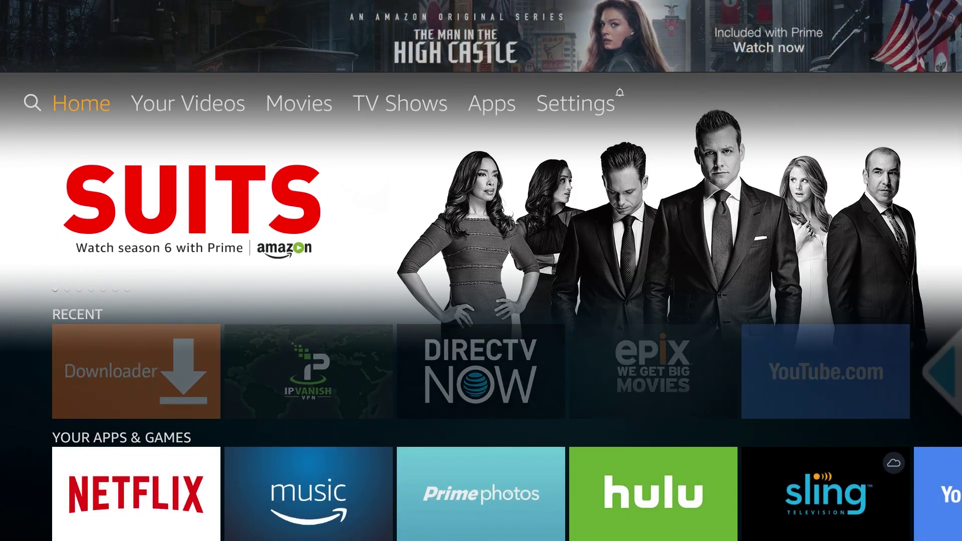
- Spell V-L-C on the search keyboard and run the Vlc search
key("Left")
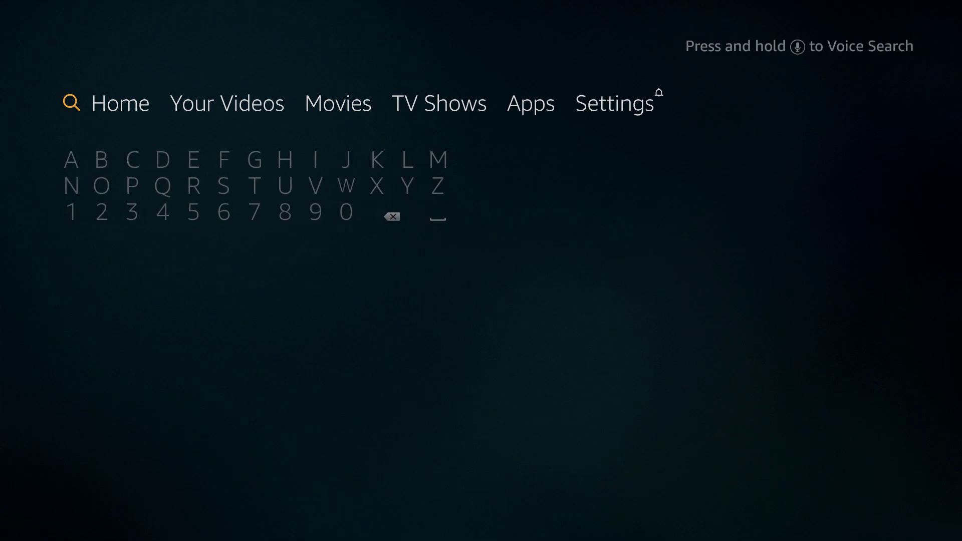
key("Down")
key("Down")
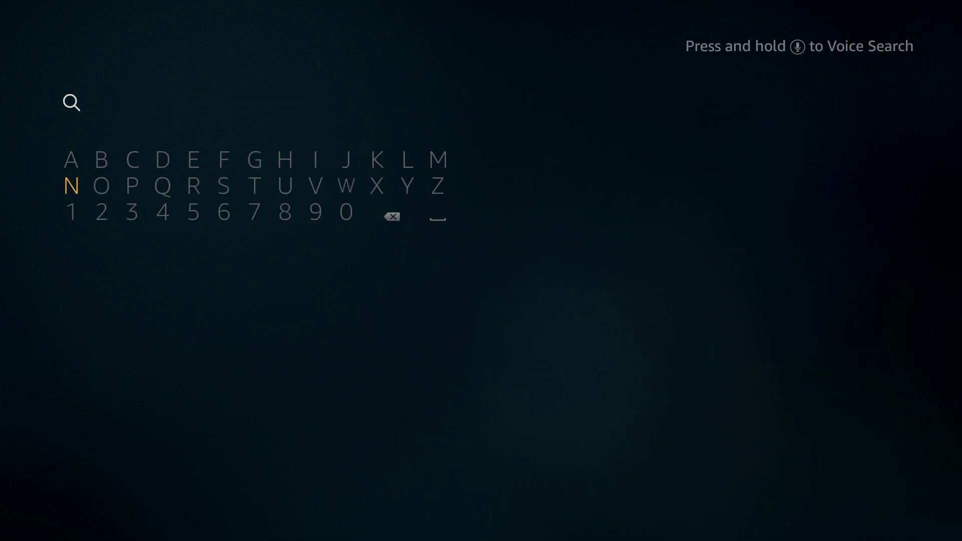
key("Right")
key("Right")
key("Right")
key("Return")
key("Right")
key("Right")
key("Right")
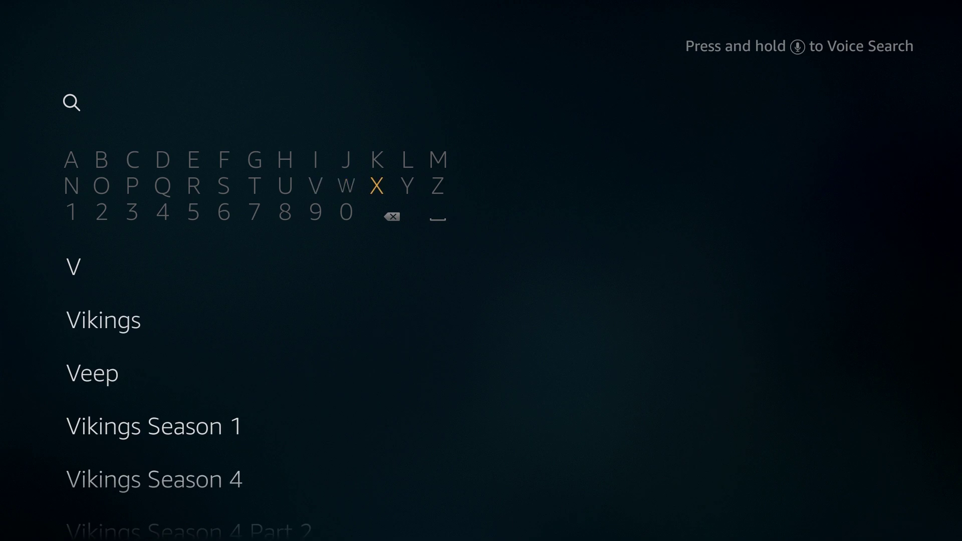
key("Up")
key("Return")
key("Left")
key("Left")
key("Left")
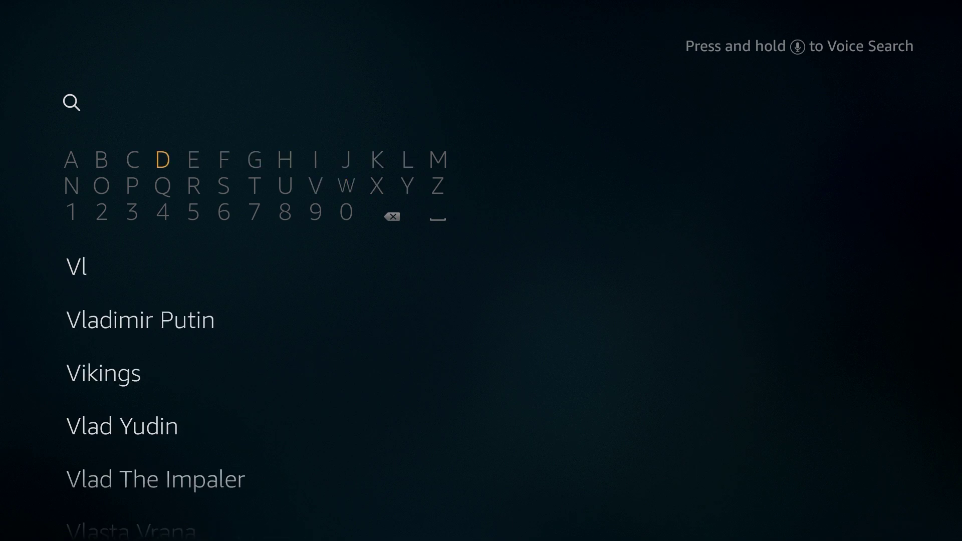
key("Left")
key("Return")
key("Down")
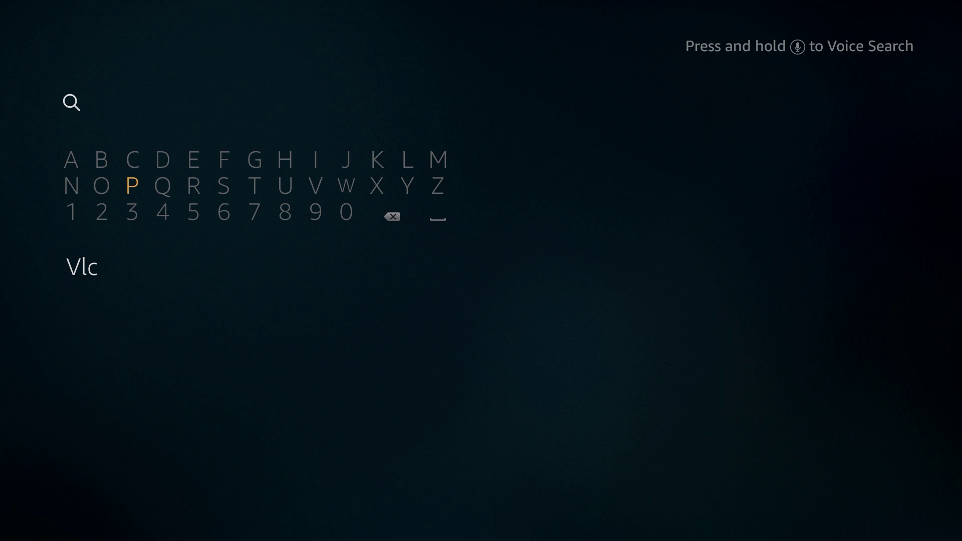
key("Down")
key("Down")
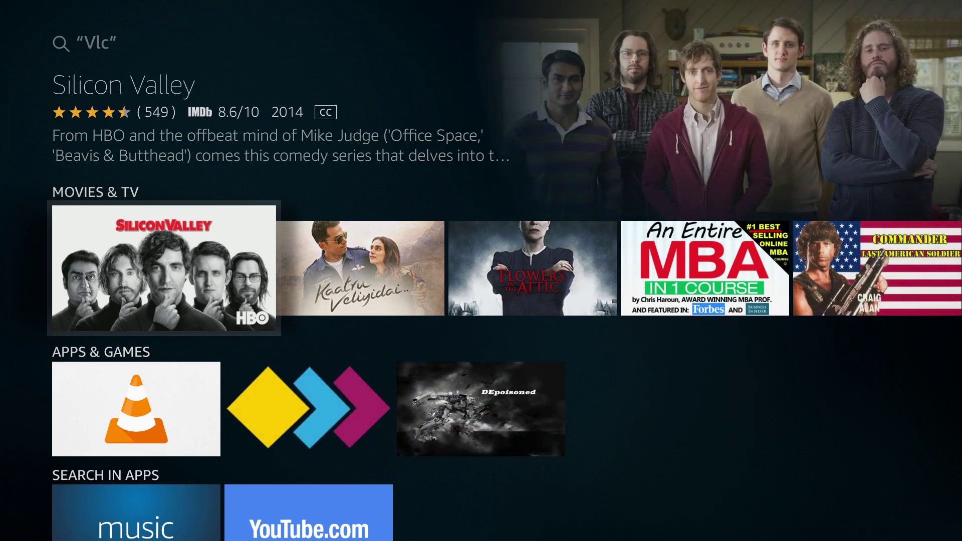
- Get VLC for Fire from its app page, let it install, then back out
key("Down")
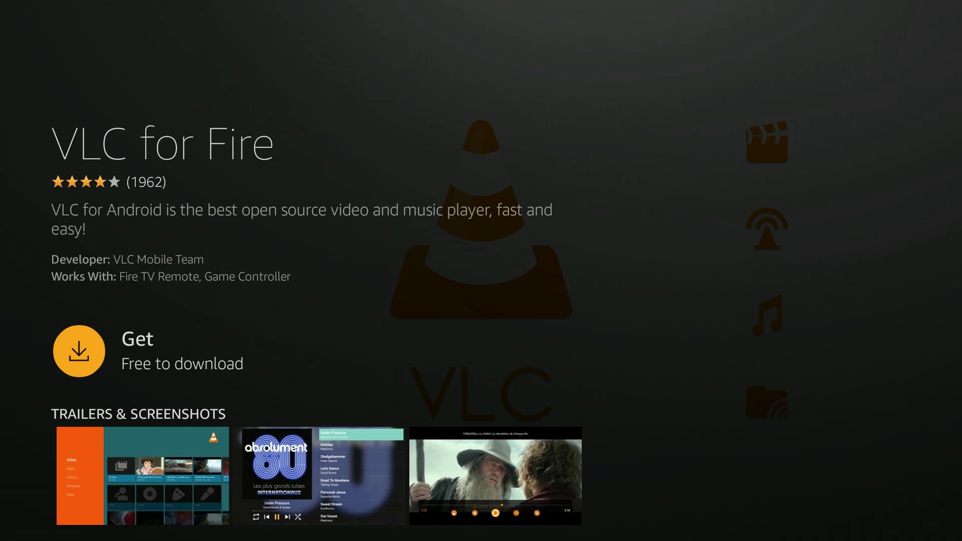
key("Return")
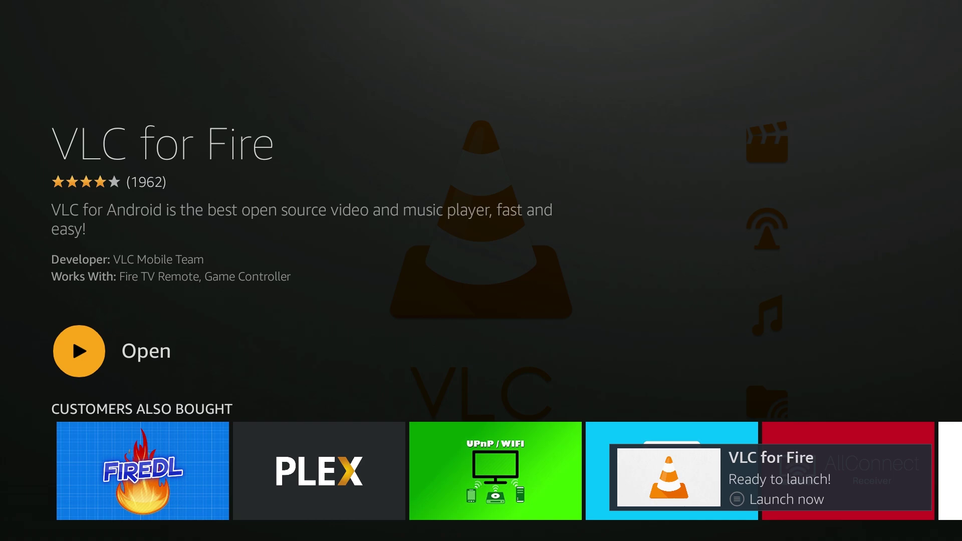
key("Escape")
key("Escape")
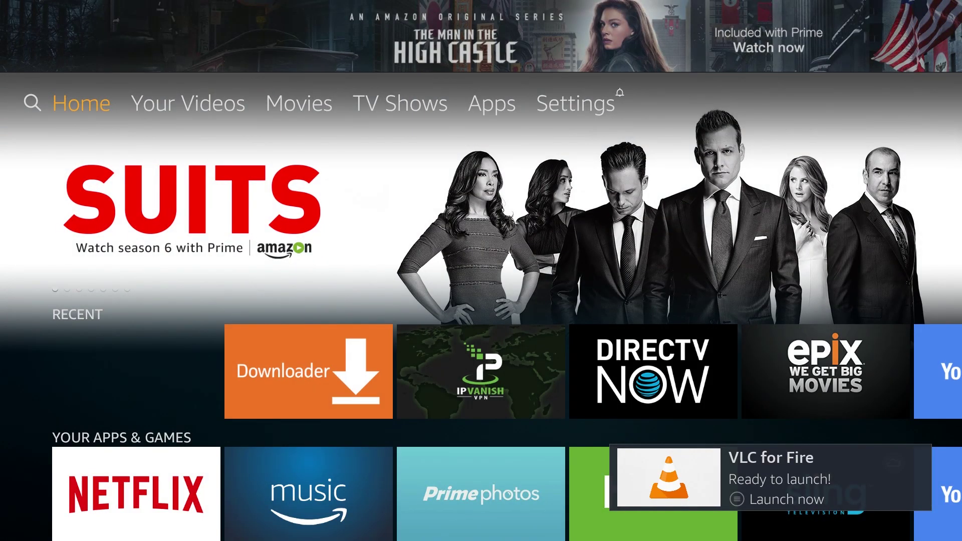
- Open the full Your Apps & Games list via See All from the home screen
key("Down")
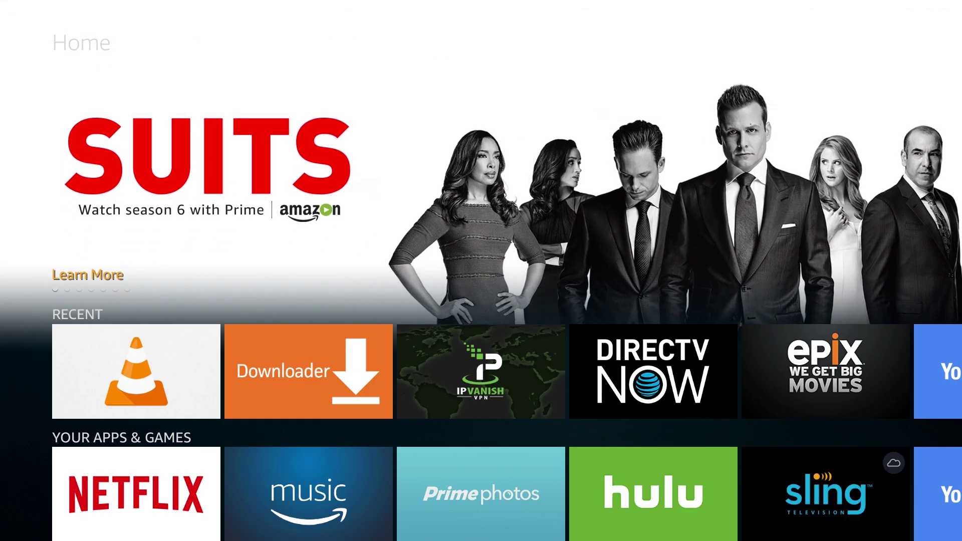
key("Down")
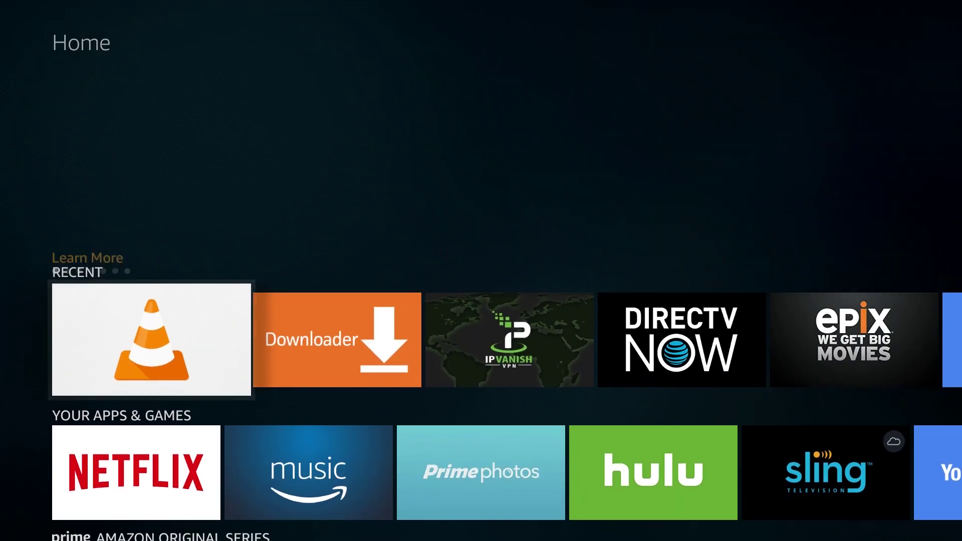
key("Down")
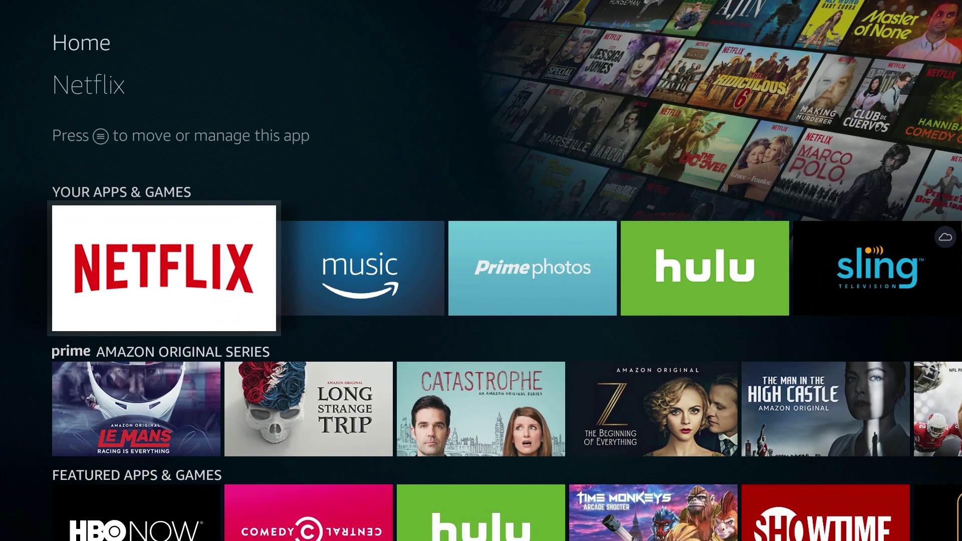
key("Right")
key("Right")
key("Right")
key("Right")
key("Right")
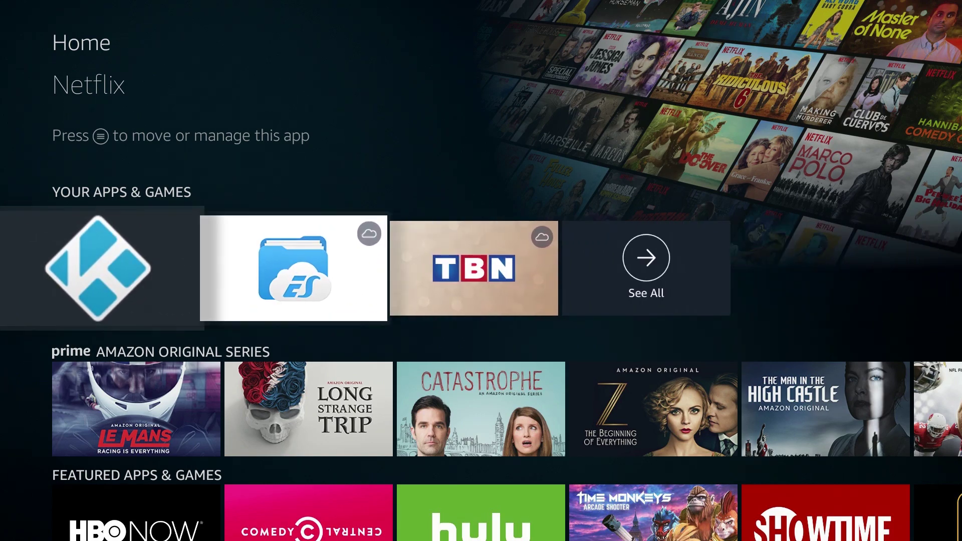
key("Right")
key("Right")
key("Right")
key("Return")
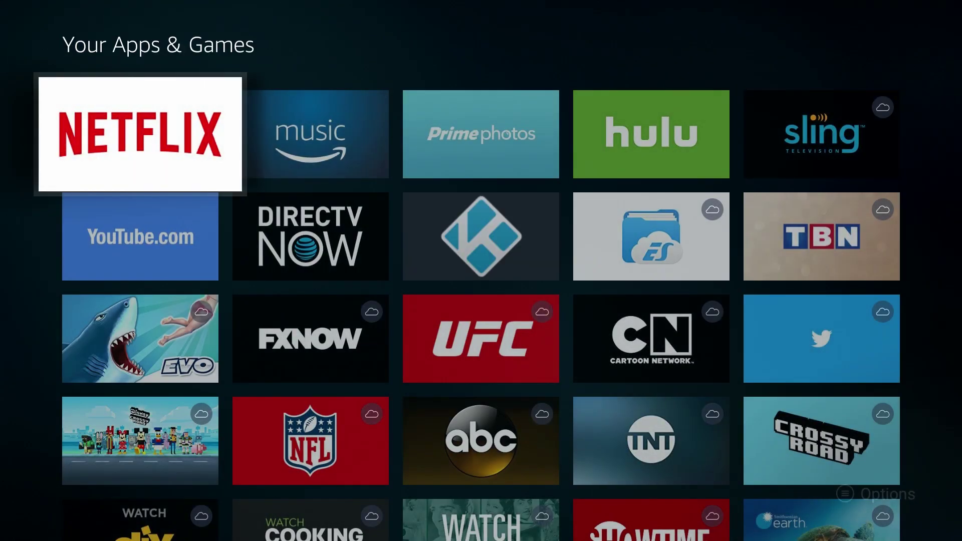
- Use the Menu's Move option to shift Terrarium TV to the top, ahead of Netflix
key("Down")
key("Down")
key("Down")
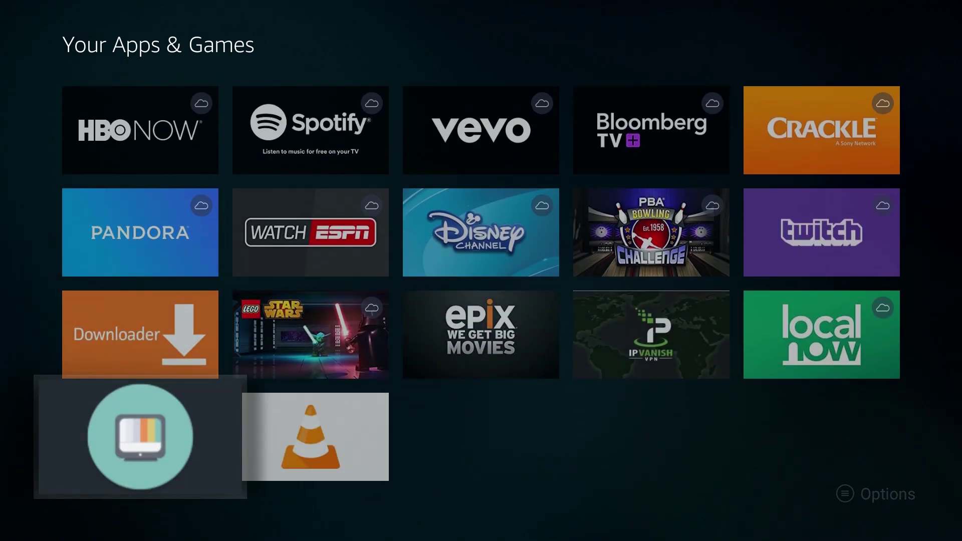
key("Menu")
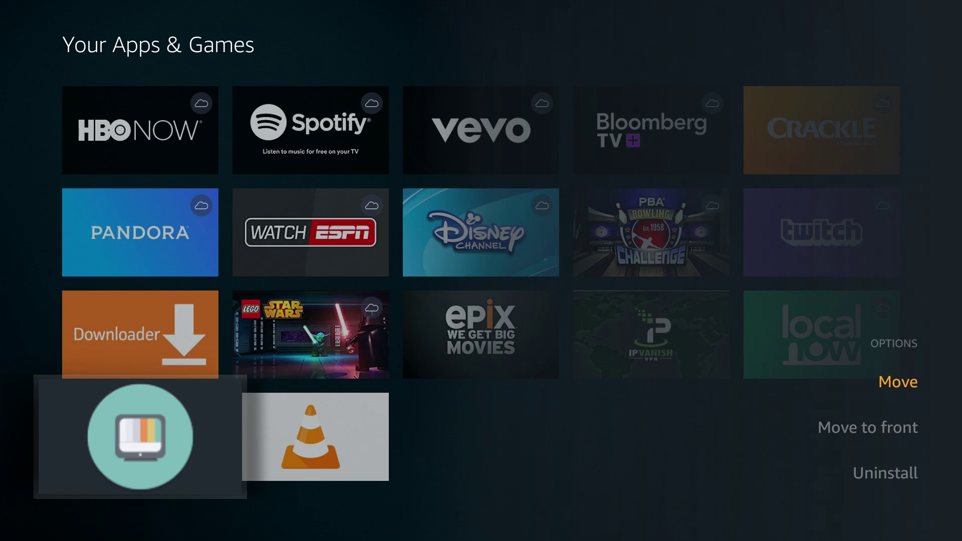
key("Return")
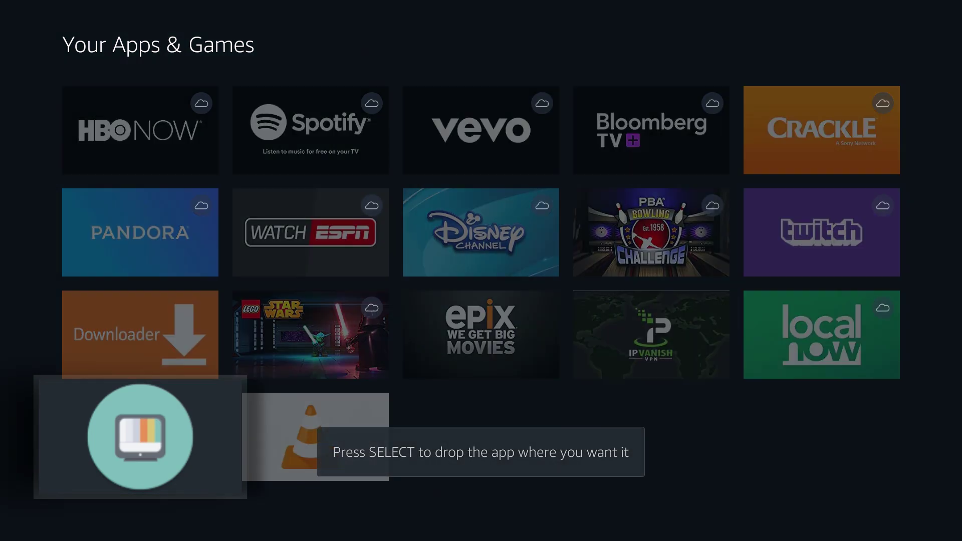
key("Up")
key("Up")
key("Up")
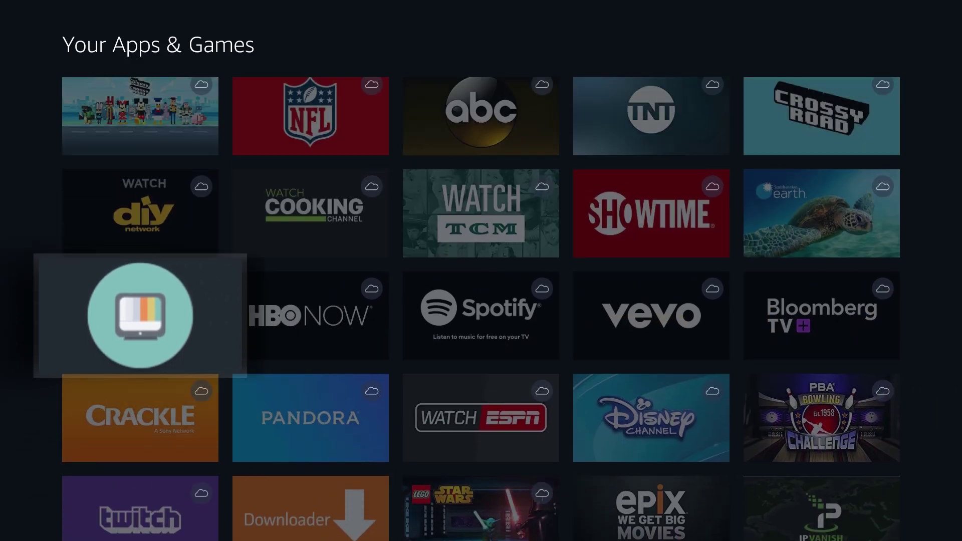
key("Up")
key("Up")
key("Up")
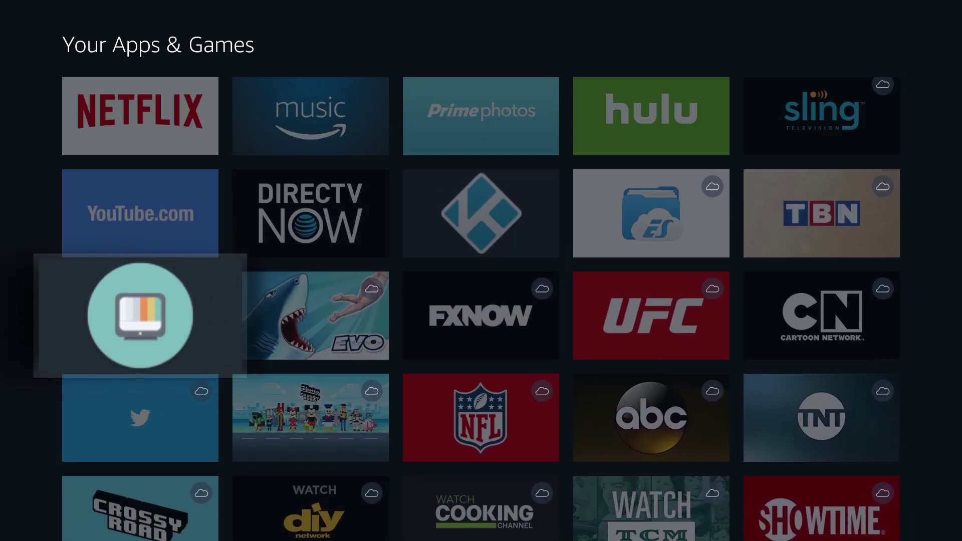
key("Up")
key("Up")
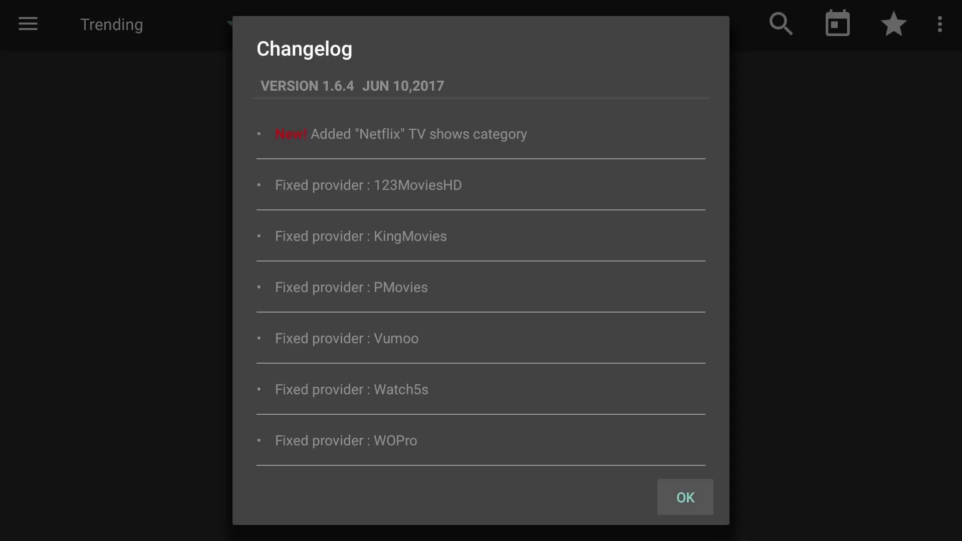
- Dismiss Terrarium TV's 1.6.4 changelog and press ACCEPT on the disclaimer
key("Return")
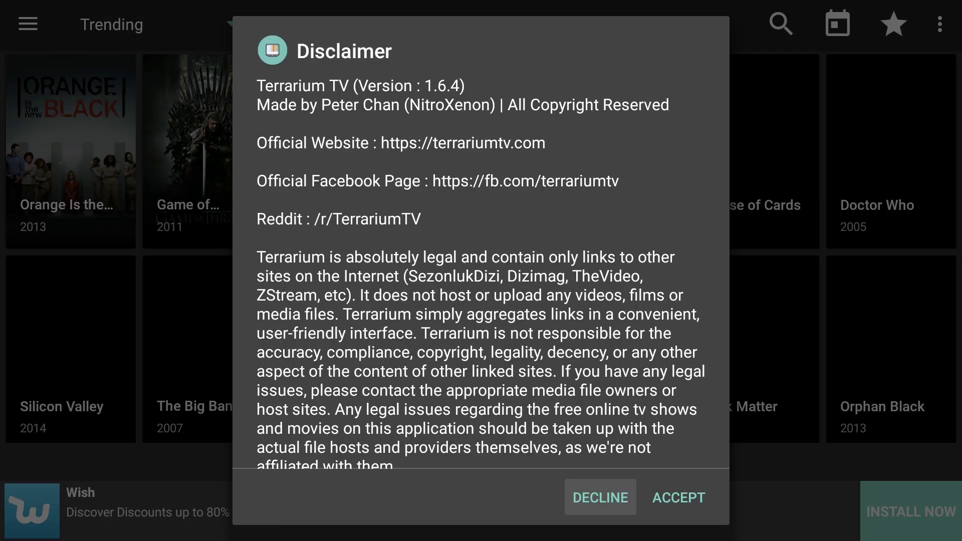
key("Right")
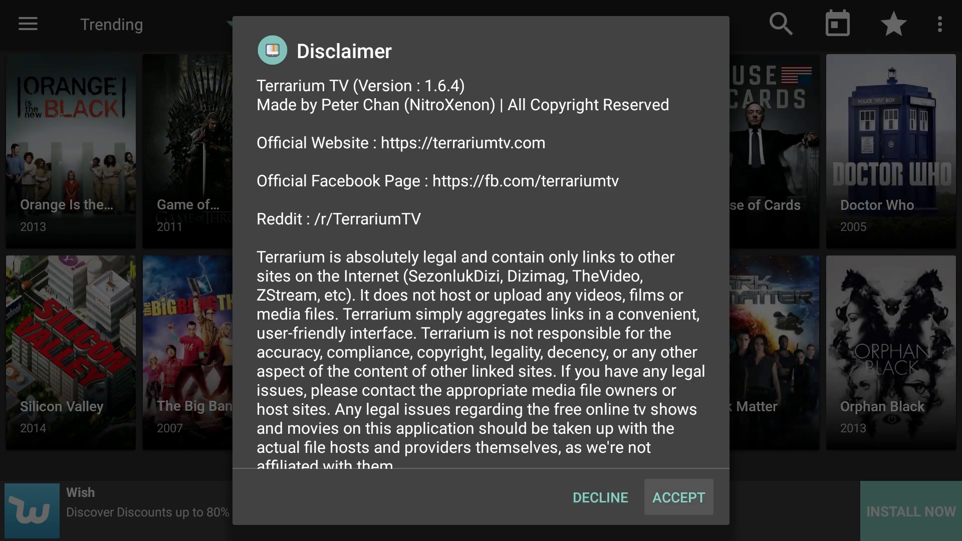
key("Return")
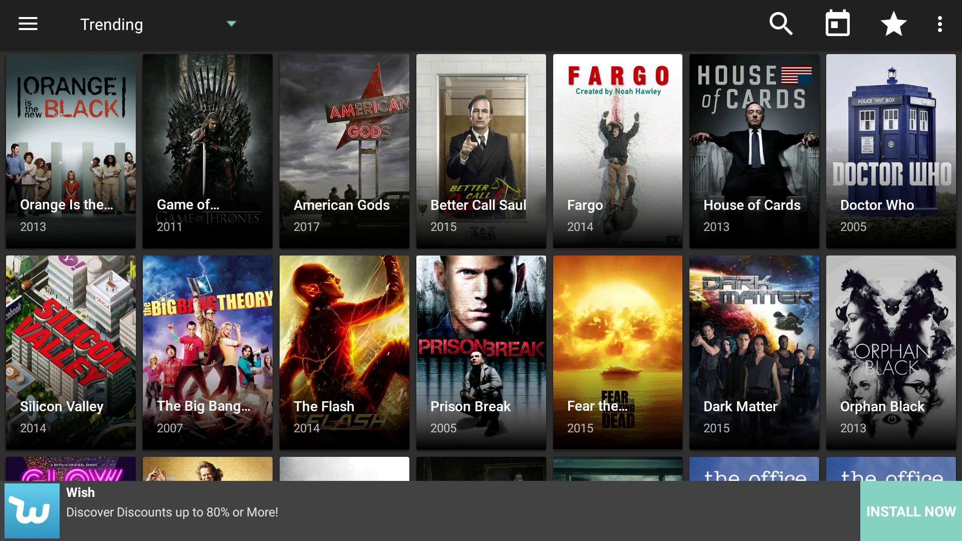
- Open Terrarium TV's Settings screen from the three-dot options menu
left_click(781, 23)
left_click(837, 23)
key("Right")
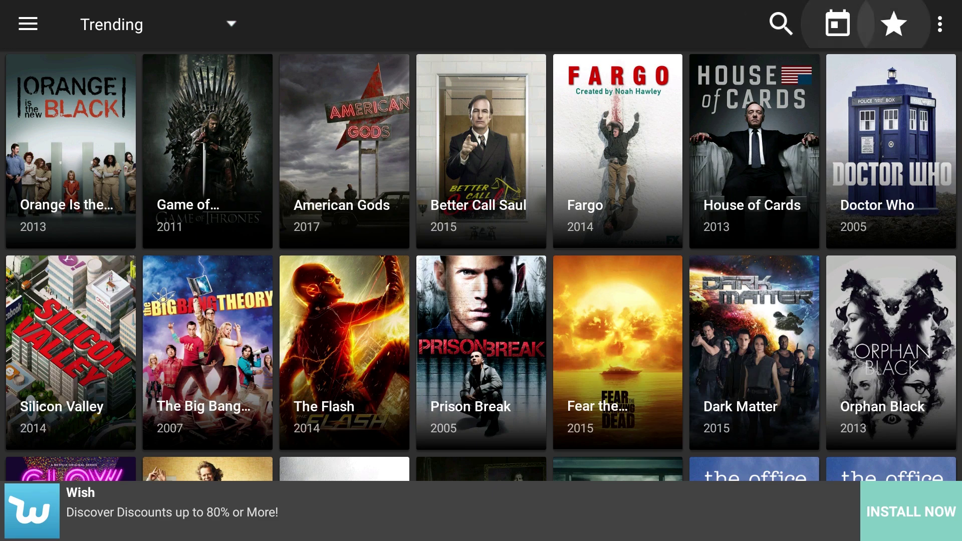
key("Right")
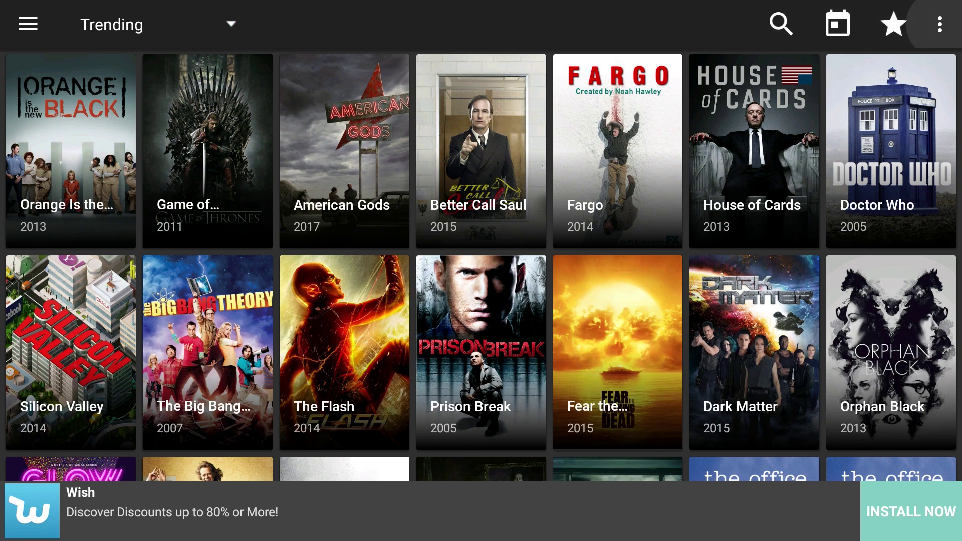
key("Return")
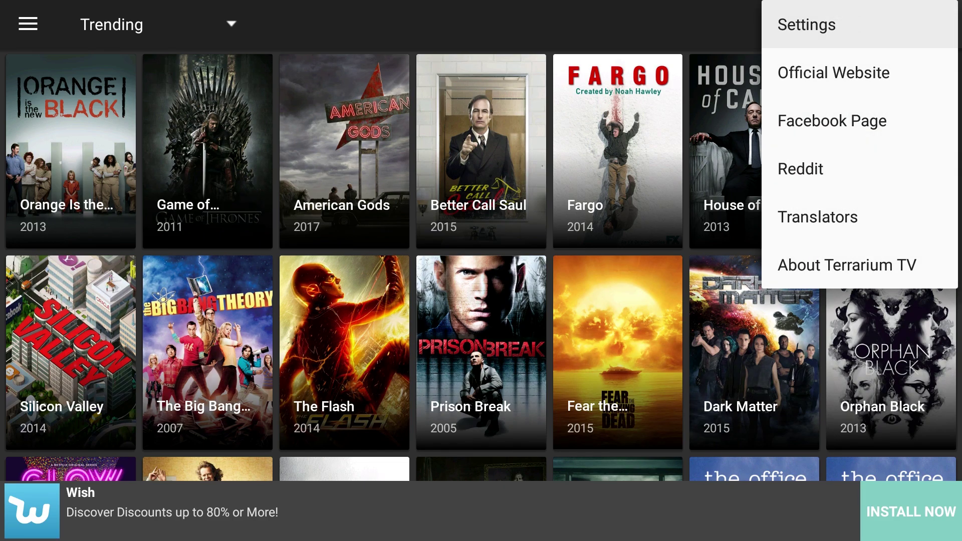
key("Return")
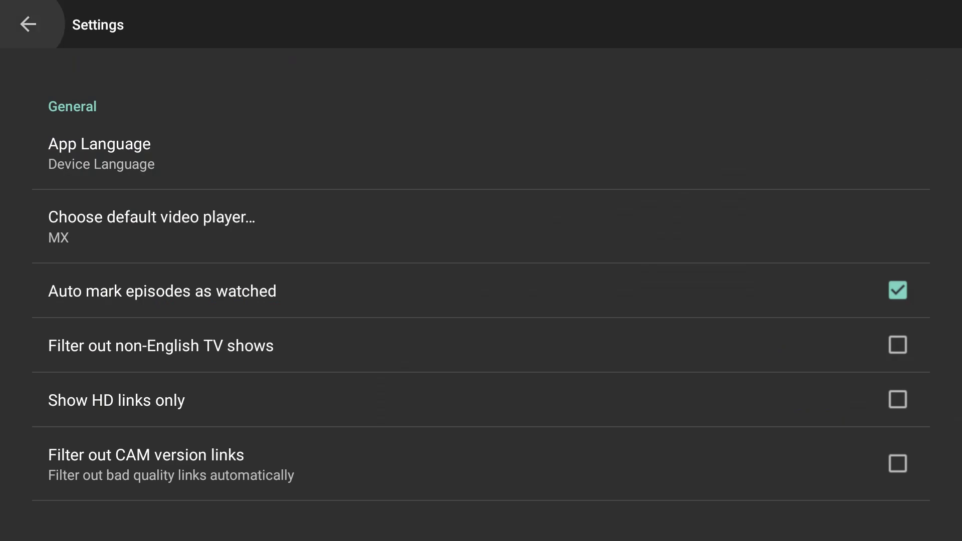
- Change the default video player from MX to VLC
key("Down")
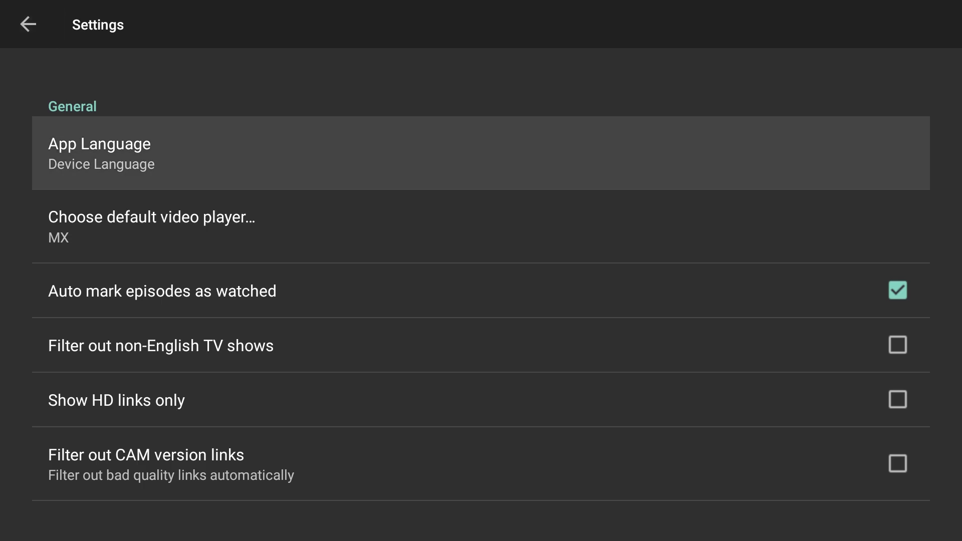
key("Down")
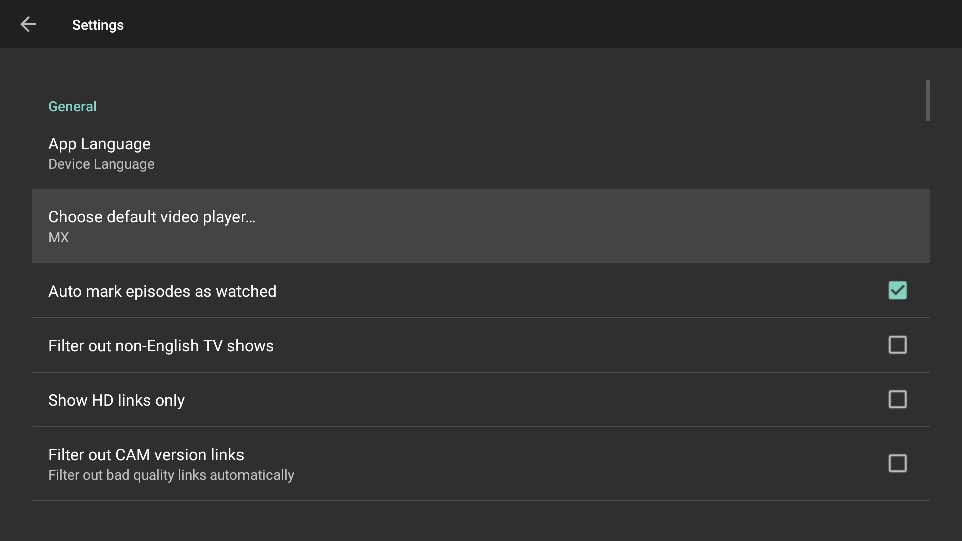
key("Return")
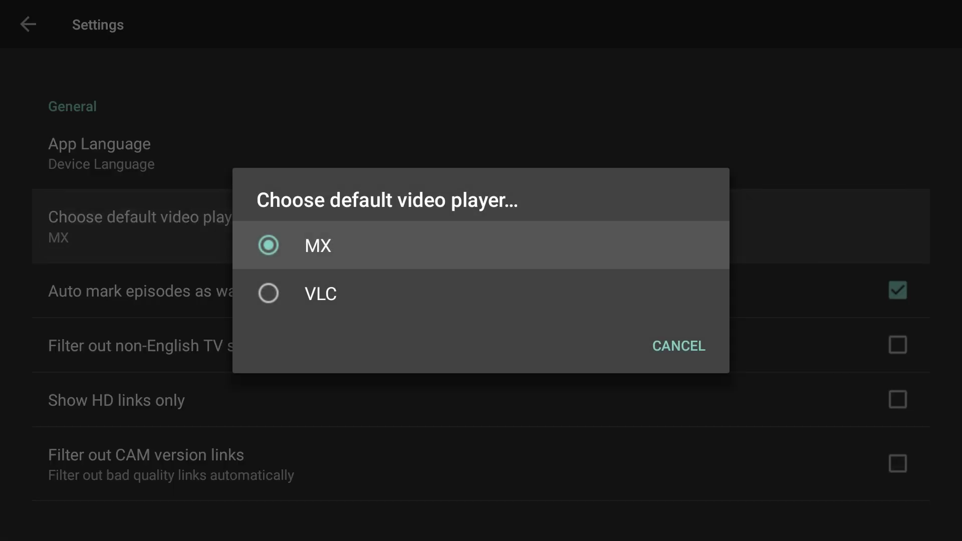
key("Down")
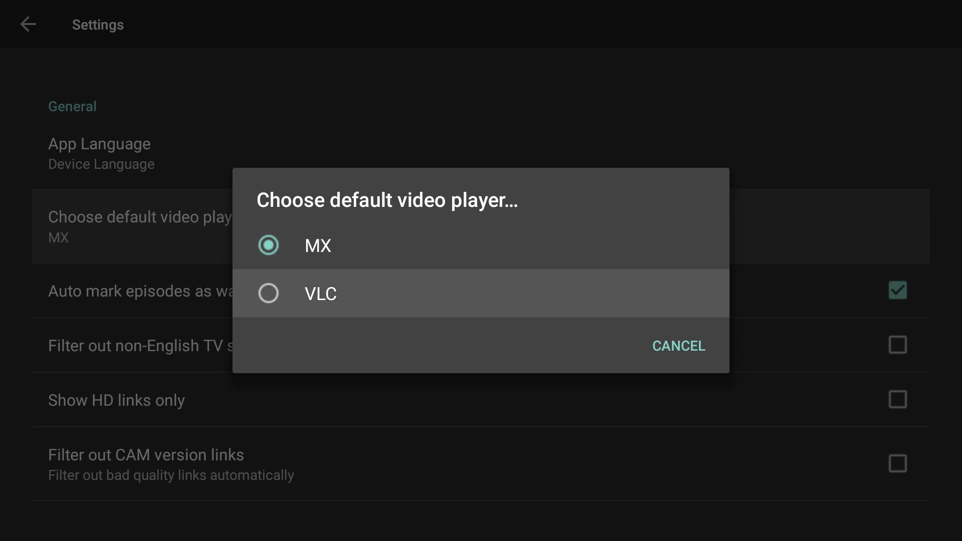
key("Return")
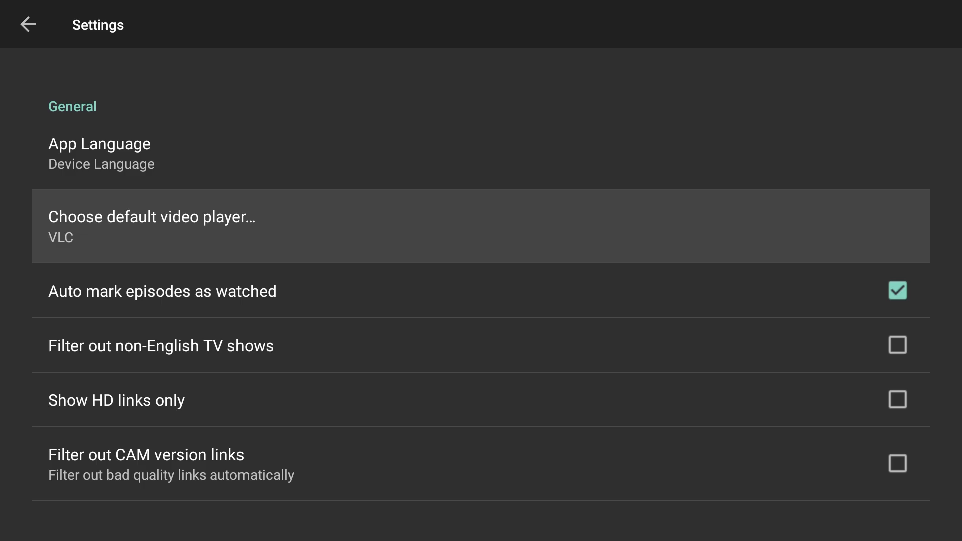
key("Down")
key("Down")
key("Down")
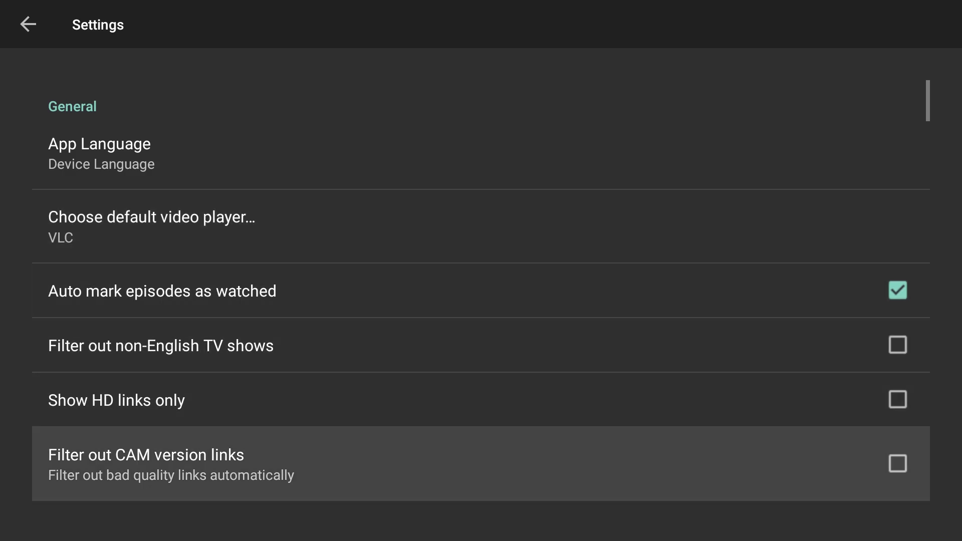
- Turn on Force Android TV mode in the User Interface settings
key("Down")
key("Down")
key("Down")
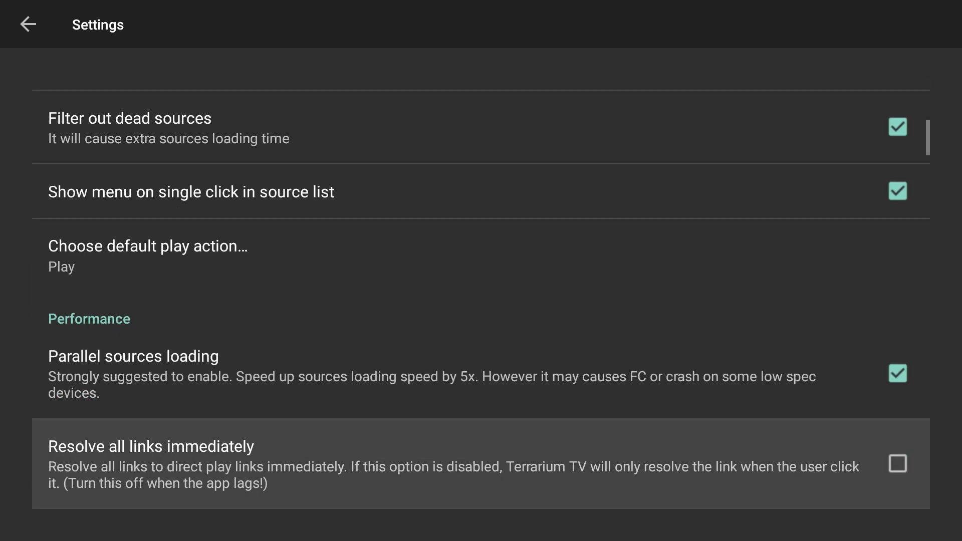
key("Down")
key("Down")
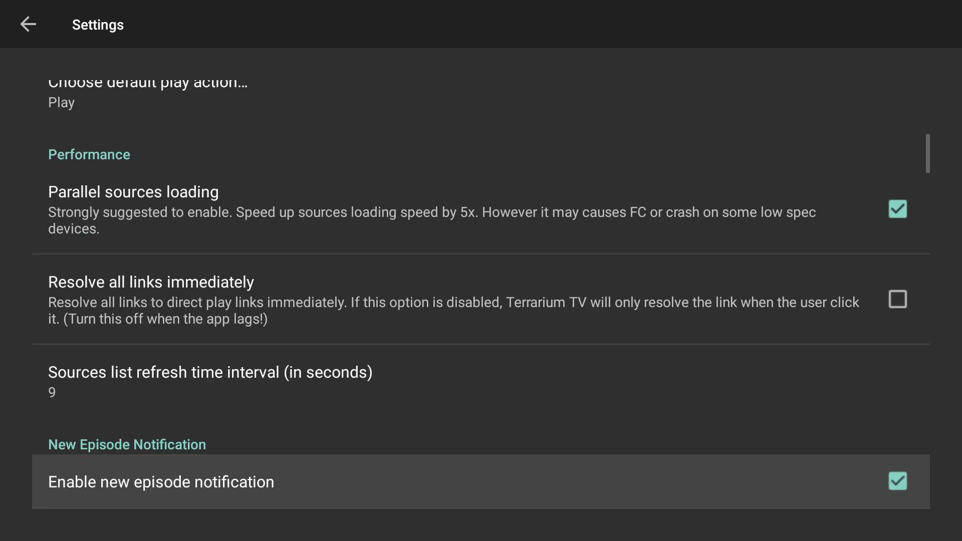
key("Down")
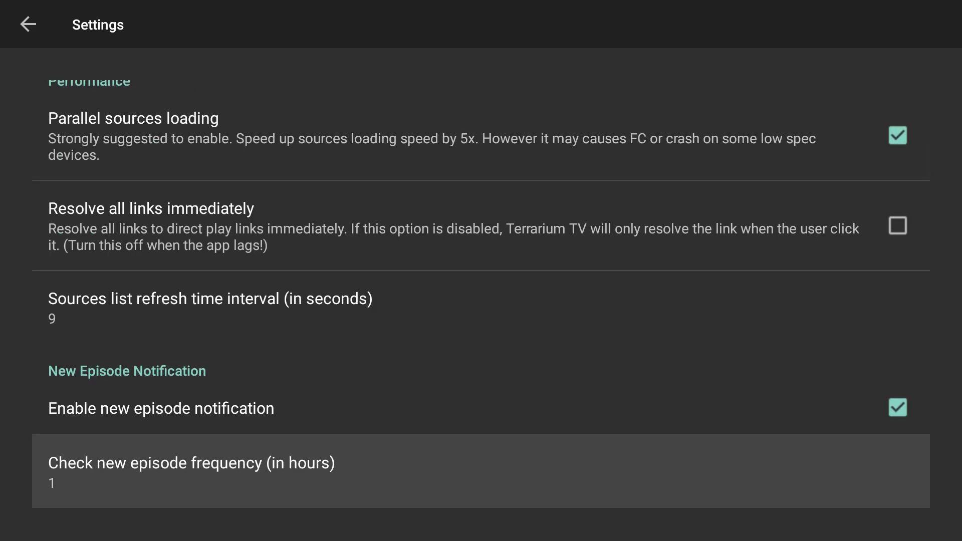
key("Down")
key("Down")
key("Down")
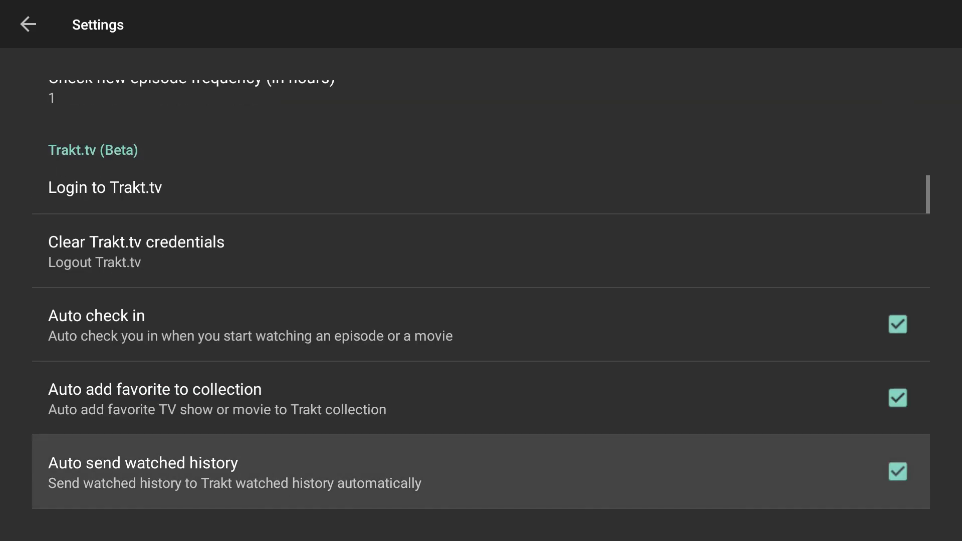
key("Down")
key("Down")
key("Down")
key("Up")
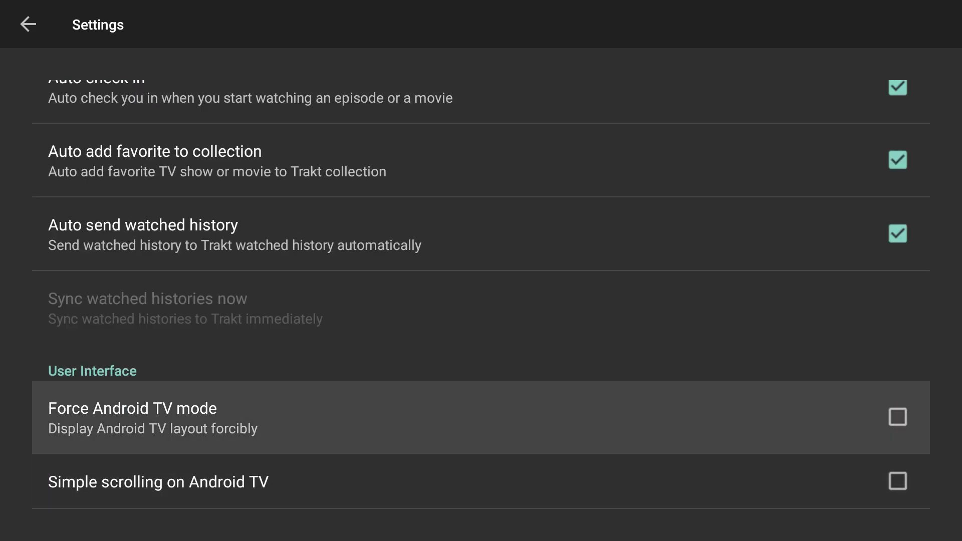
key("Return")
- Set the default navigation to Movies, then go back to the Trending grid
key("Down")
key("Down")
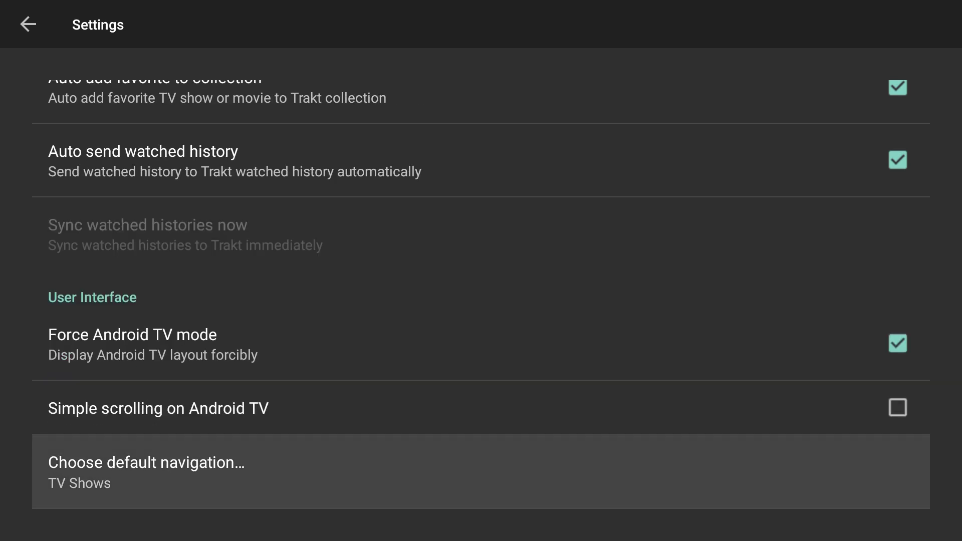
key("Down")
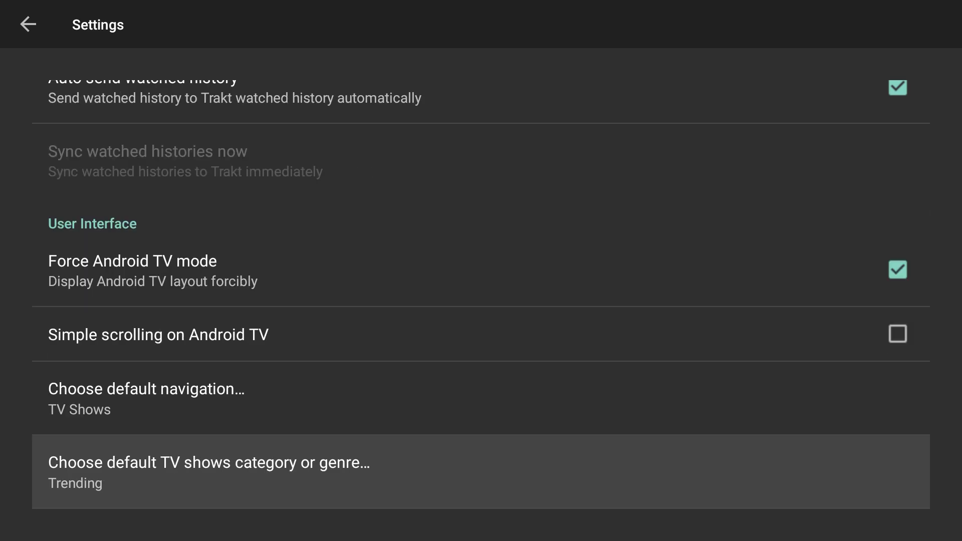
key("Up")
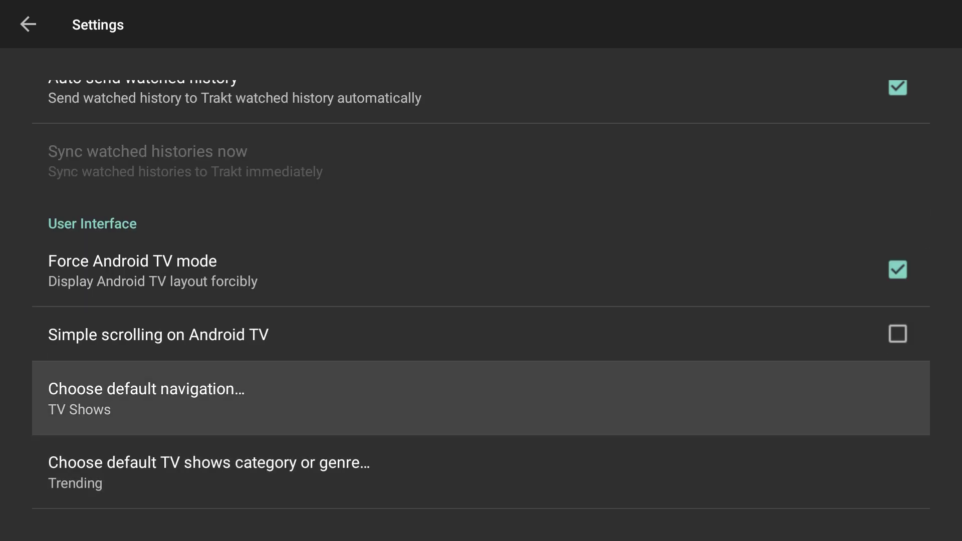
key("Return")
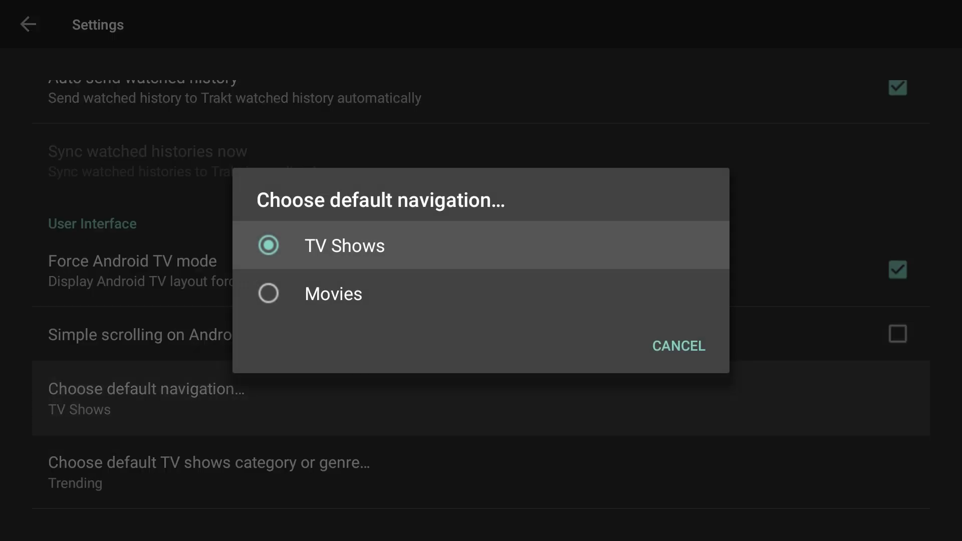
key("Down")
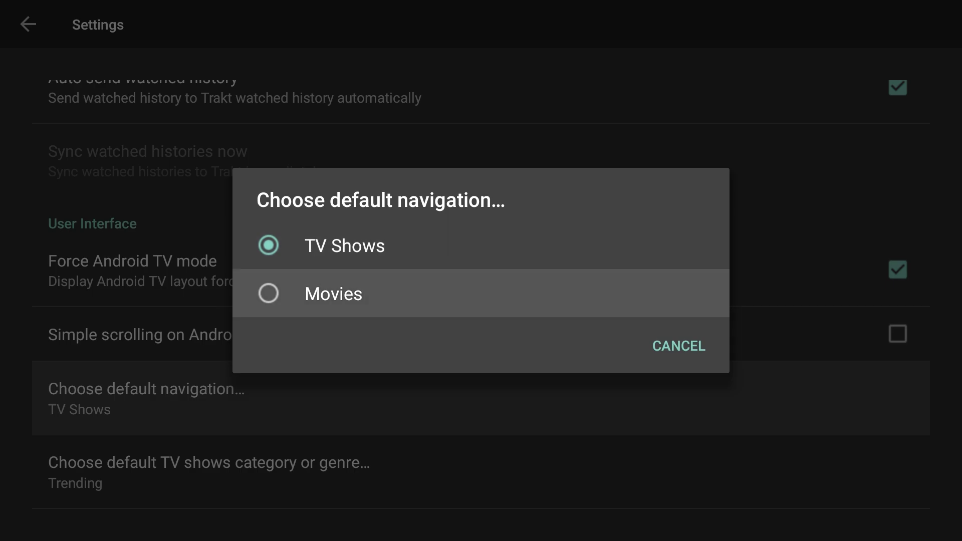
key("Return")
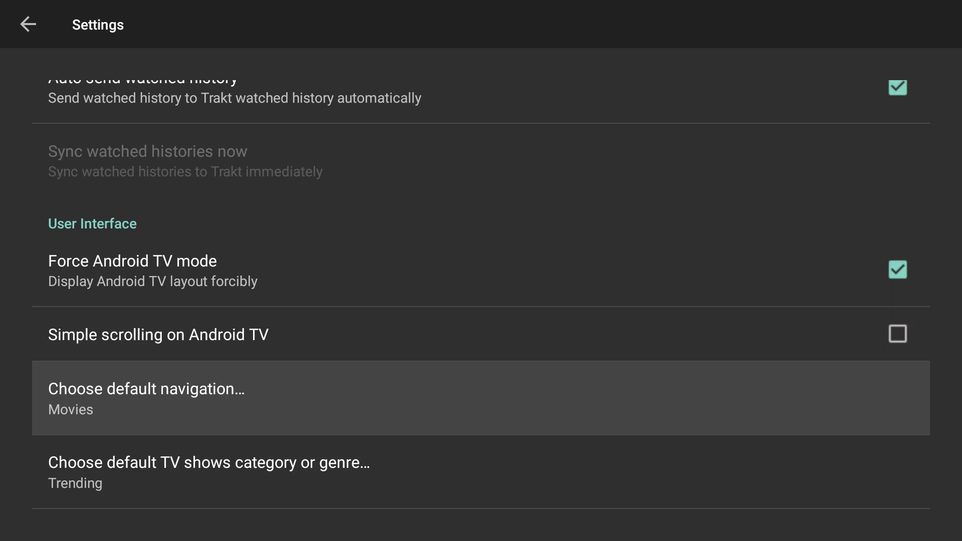
key("Escape")
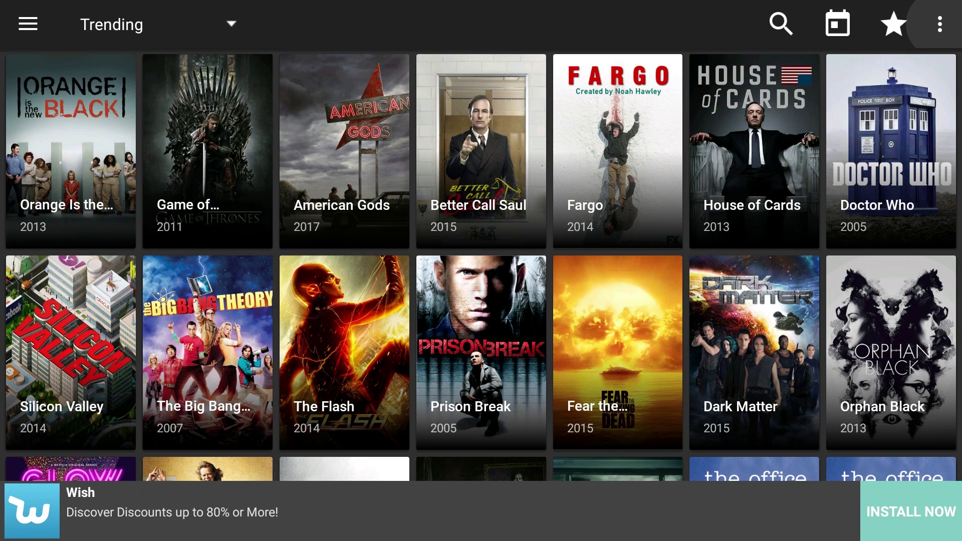